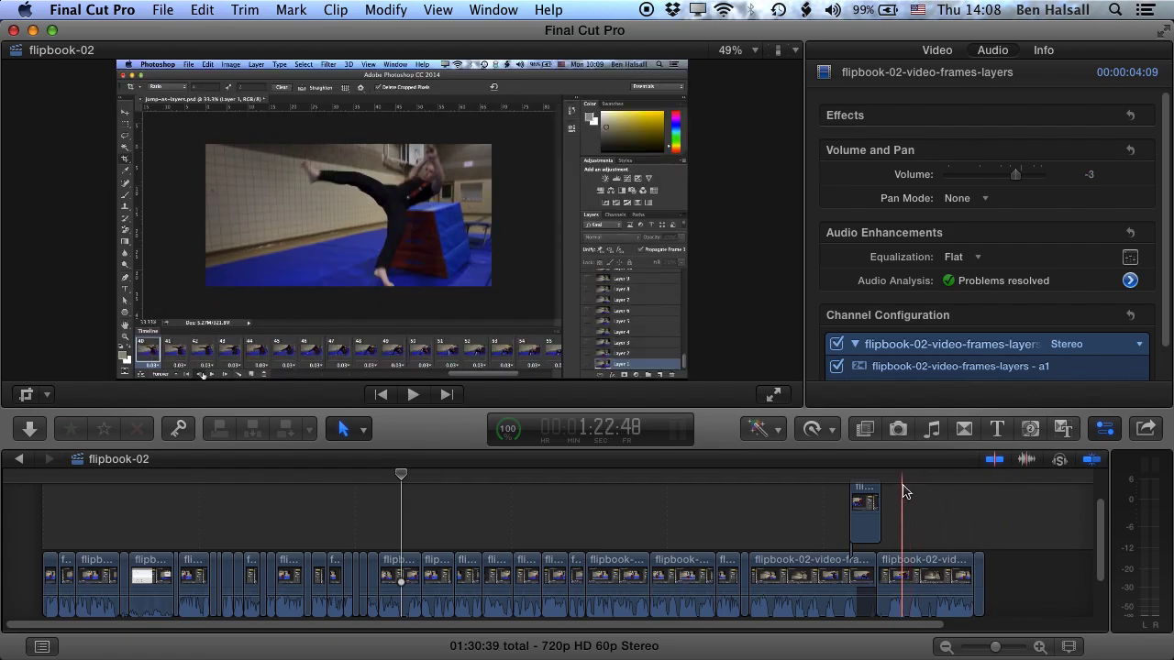
Step: Turn off skimming in the Final Cut Pro timeline
{"action": "key", "text": "s"}
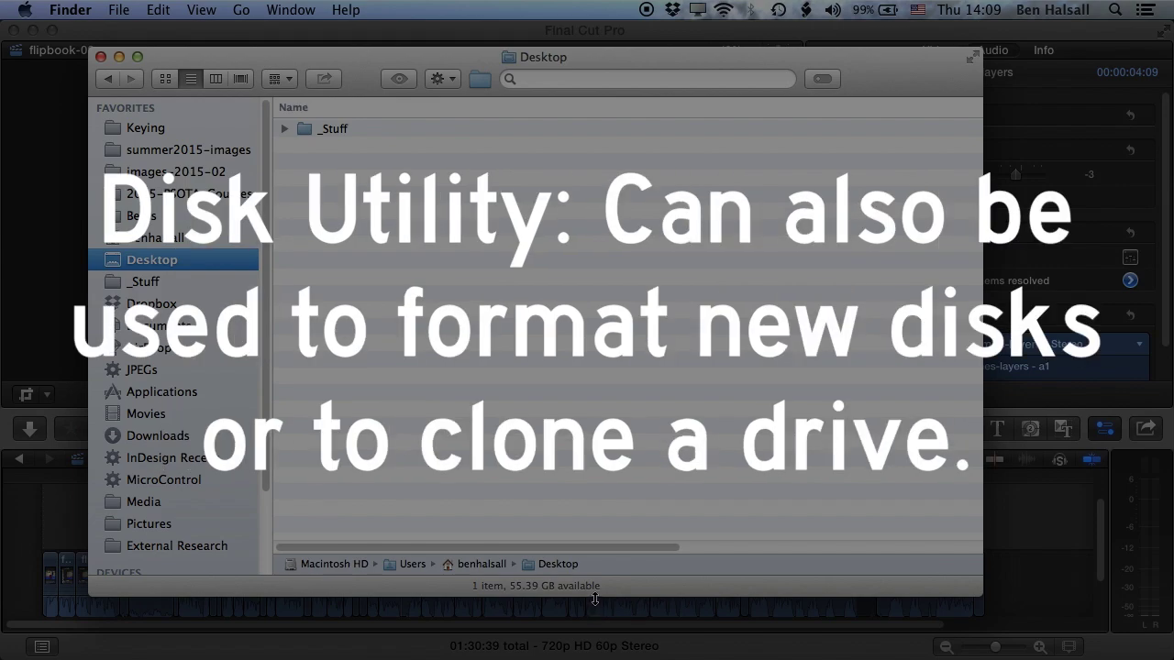
Step: Go to Applications, type-select Utilities, and launch Disk Utility from it
{"action": "key", "text": "super+shift+a"}
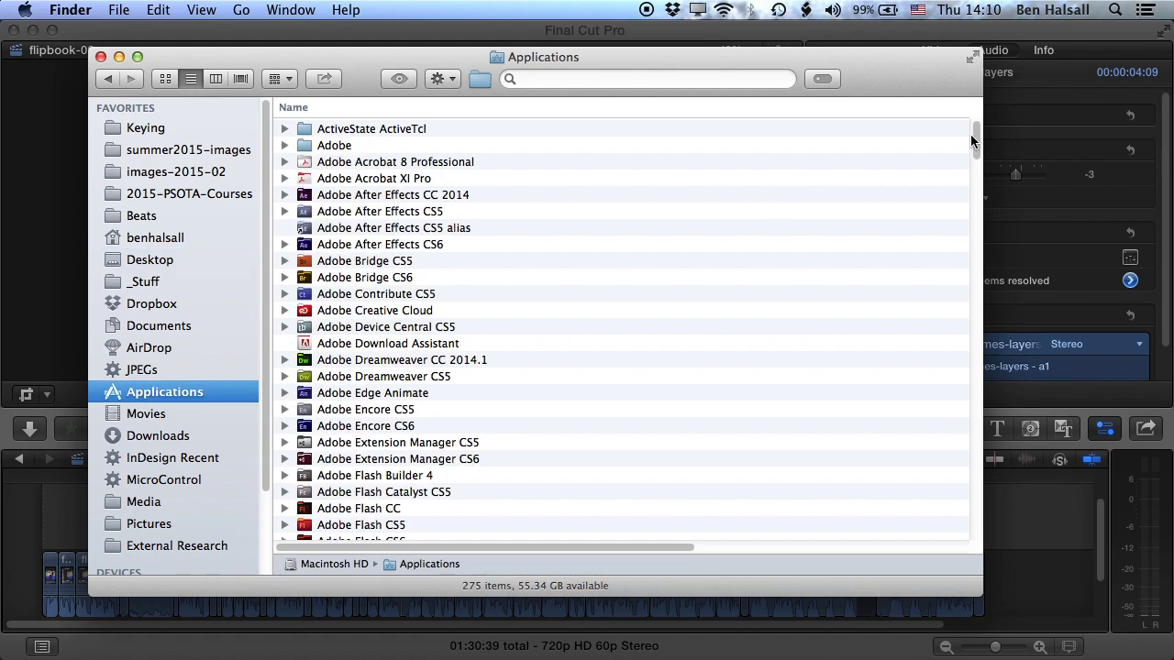
{"action": "left_click_drag", "start_coordinate": [971, 134], "coordinate": [976, 472]}
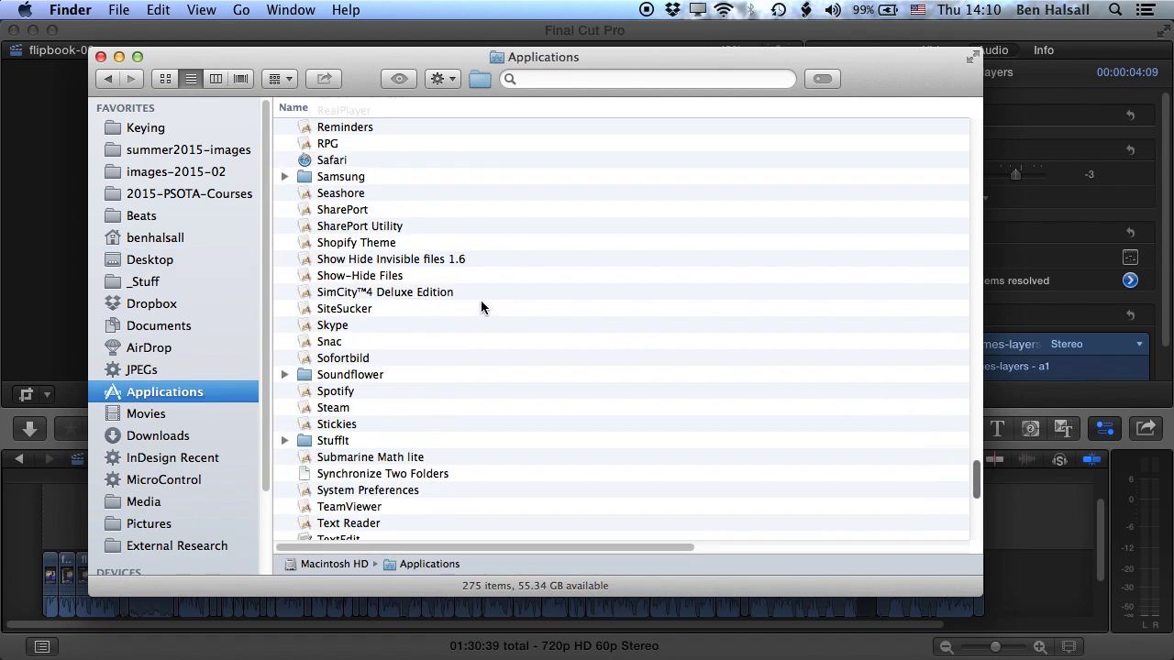
{"action": "left_click", "coordinate": [378, 264]}
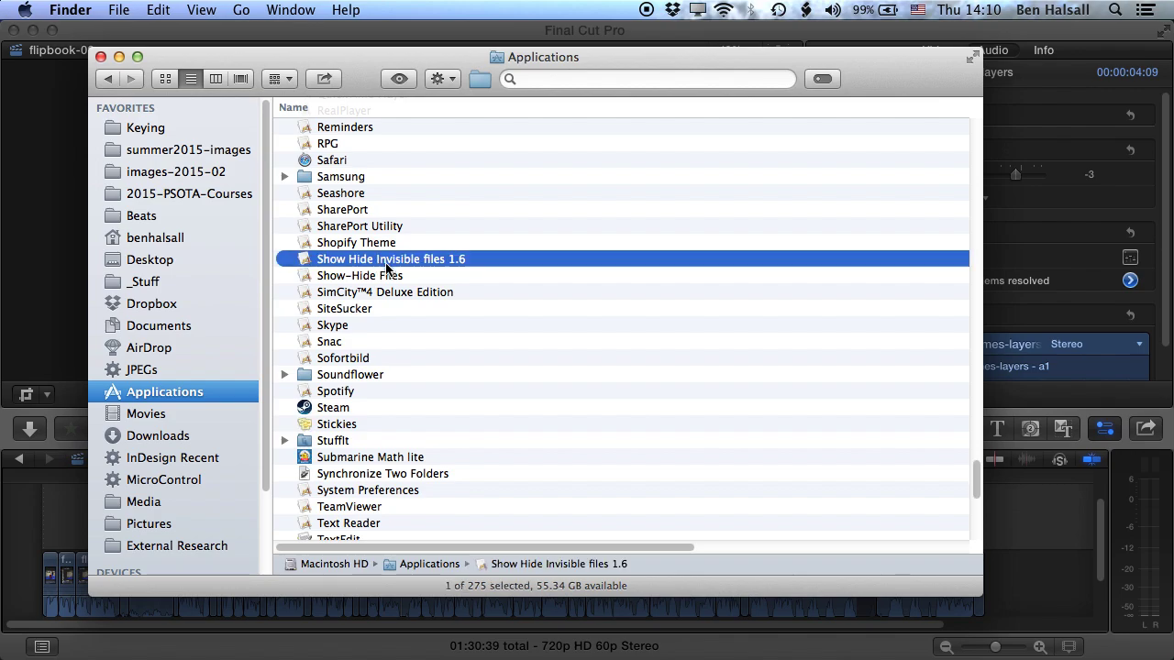
{"action": "type", "text": "util"}
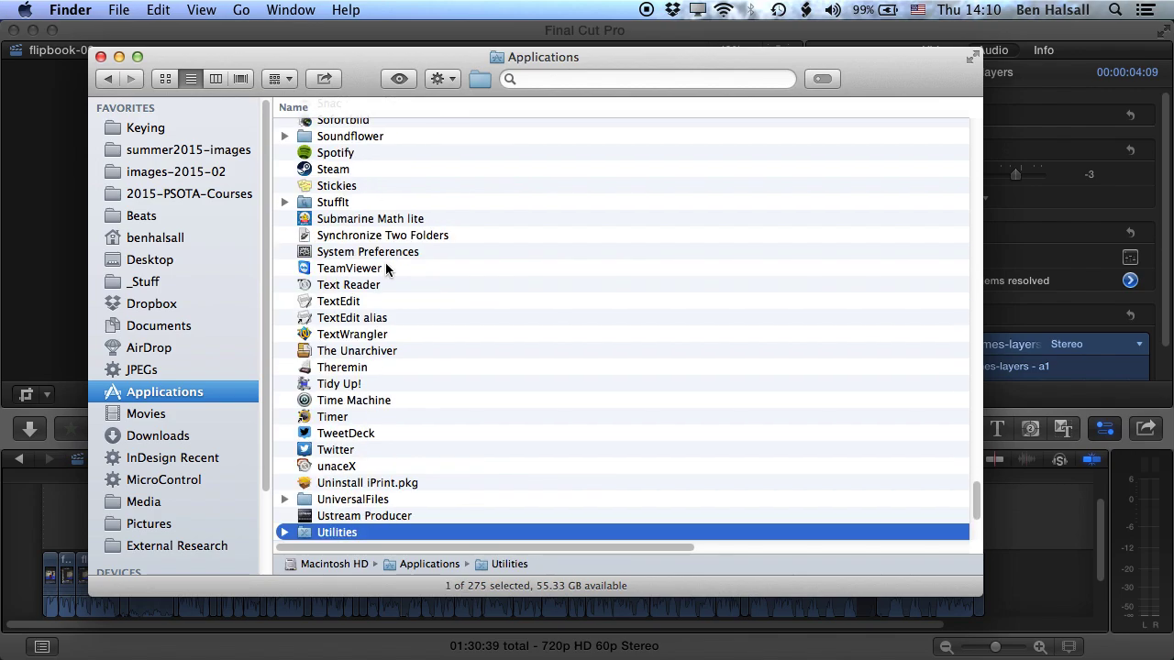
{"action": "double_click", "coordinate": [299, 534]}
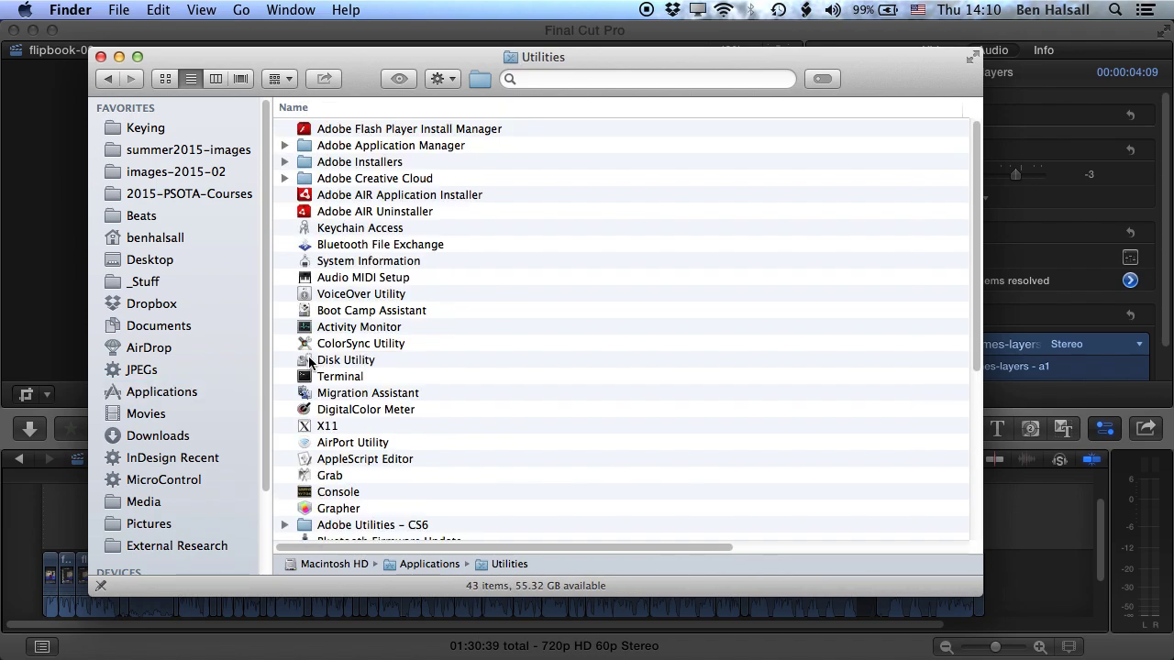
{"action": "left_click", "coordinate": [310, 362]}
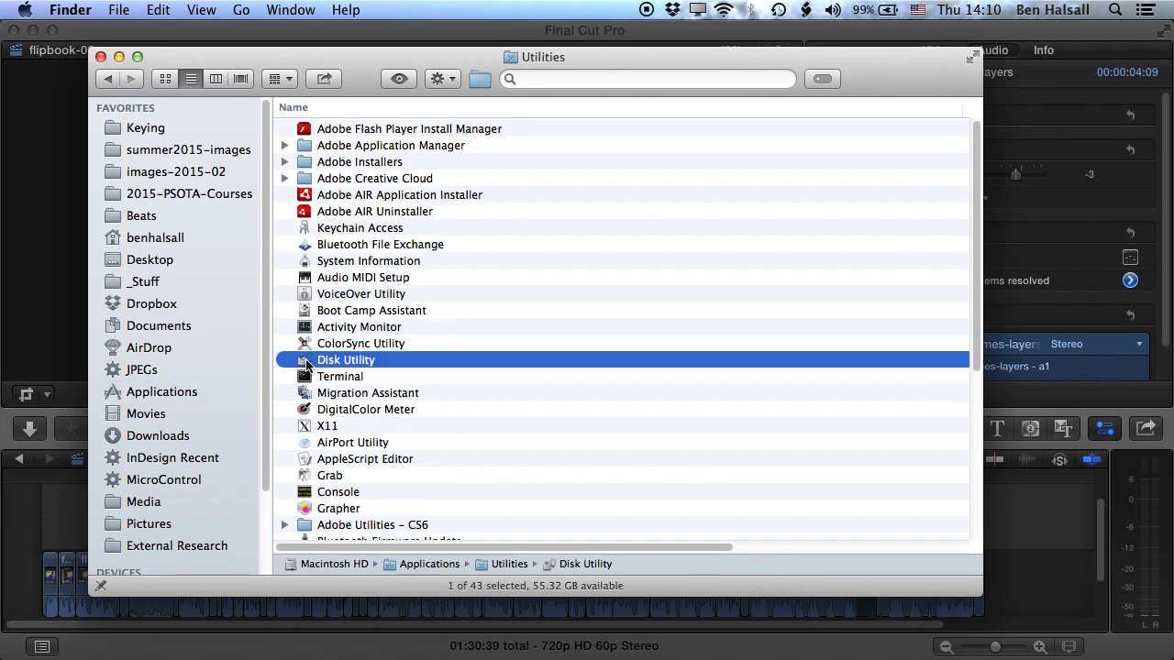
{"action": "double_click", "coordinate": [308, 362]}
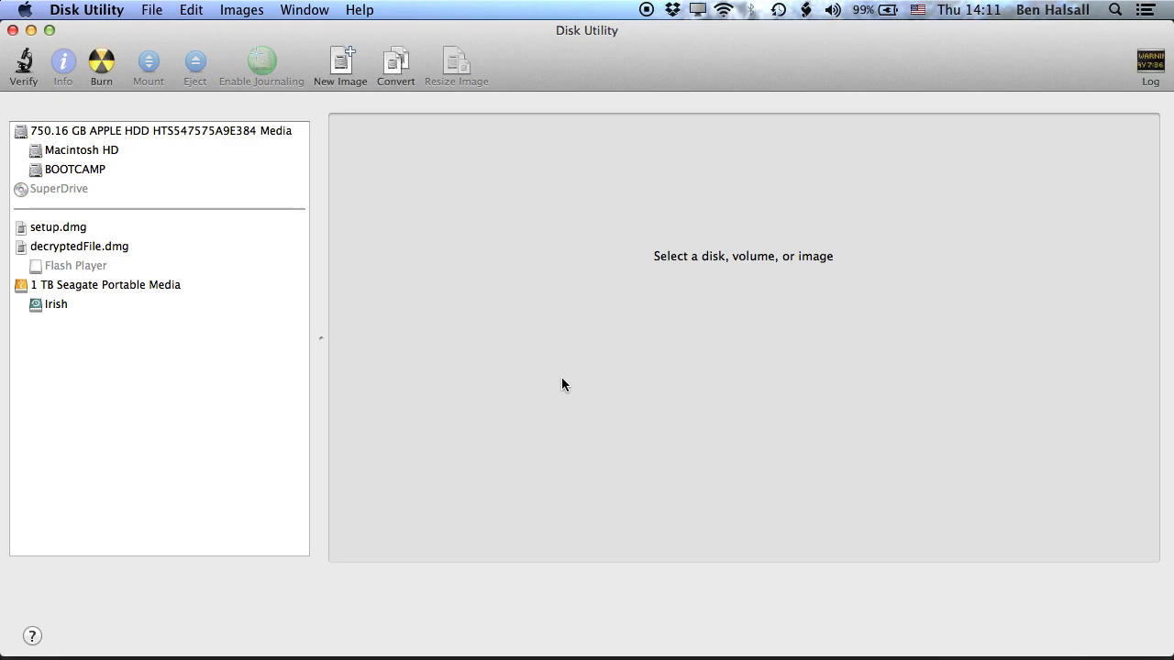
Step: View Macintosh HD's capacity and 55.31 GB available, and move the Utilities window lower
{"action": "left_click", "coordinate": [93, 148]}
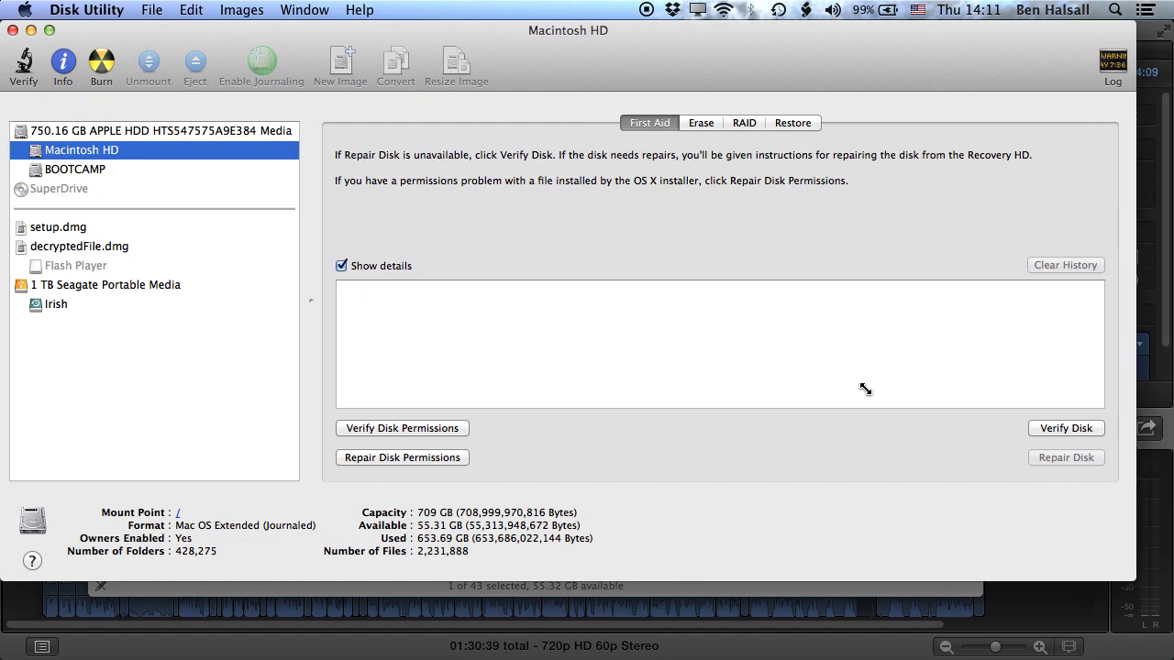
{"action": "left_click", "coordinate": [741, 591]}
{"action": "left_click_drag", "start_coordinate": [741, 592], "coordinate": [741, 651]}
{"action": "left_click", "coordinate": [769, 87]}
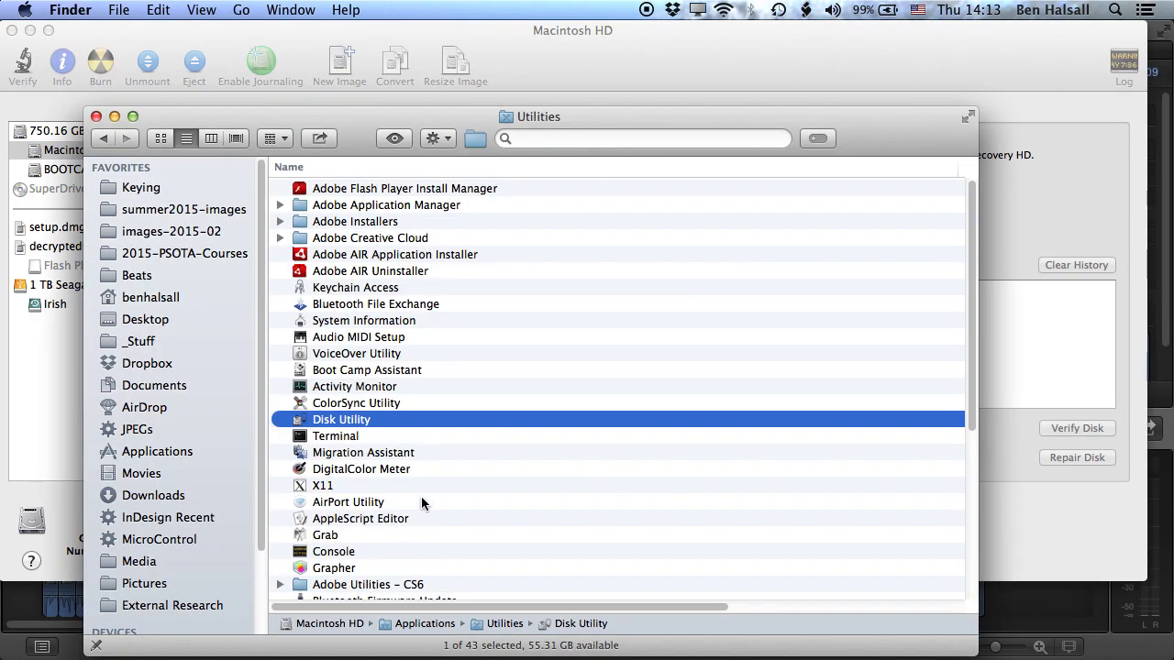
Step: Launch Activity Monitor and check memory: 16.00 GB physical, 2.50 GB swap used
{"action": "double_click", "coordinate": [325, 388]}
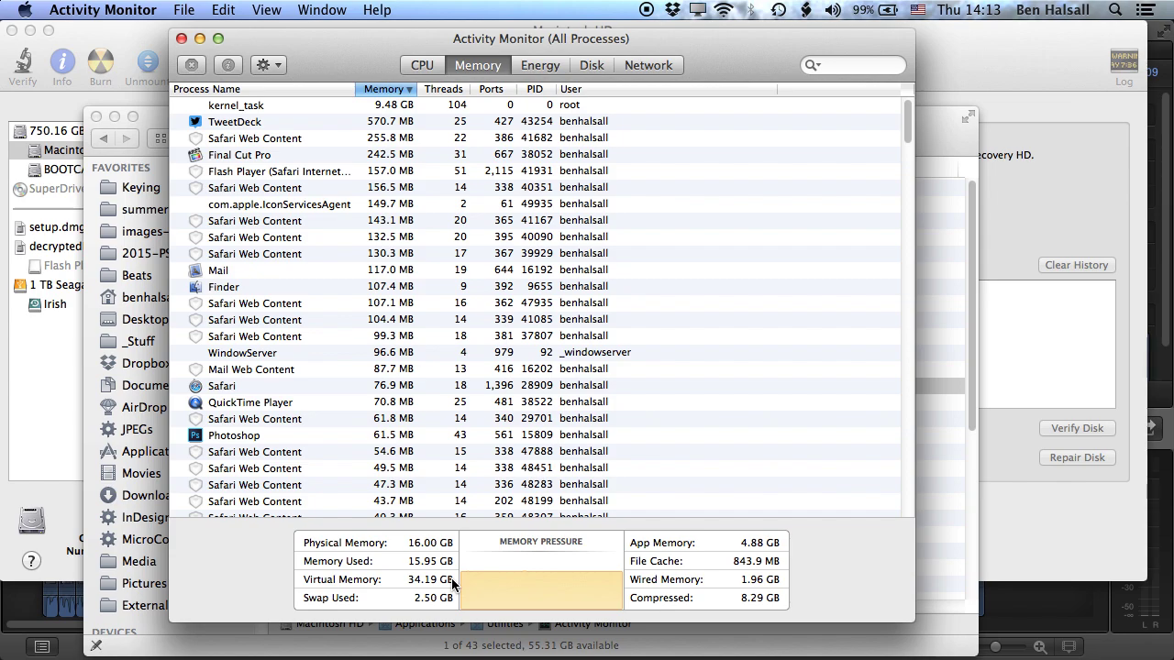
{"action": "mouse_move", "coordinate": [444, 583]}
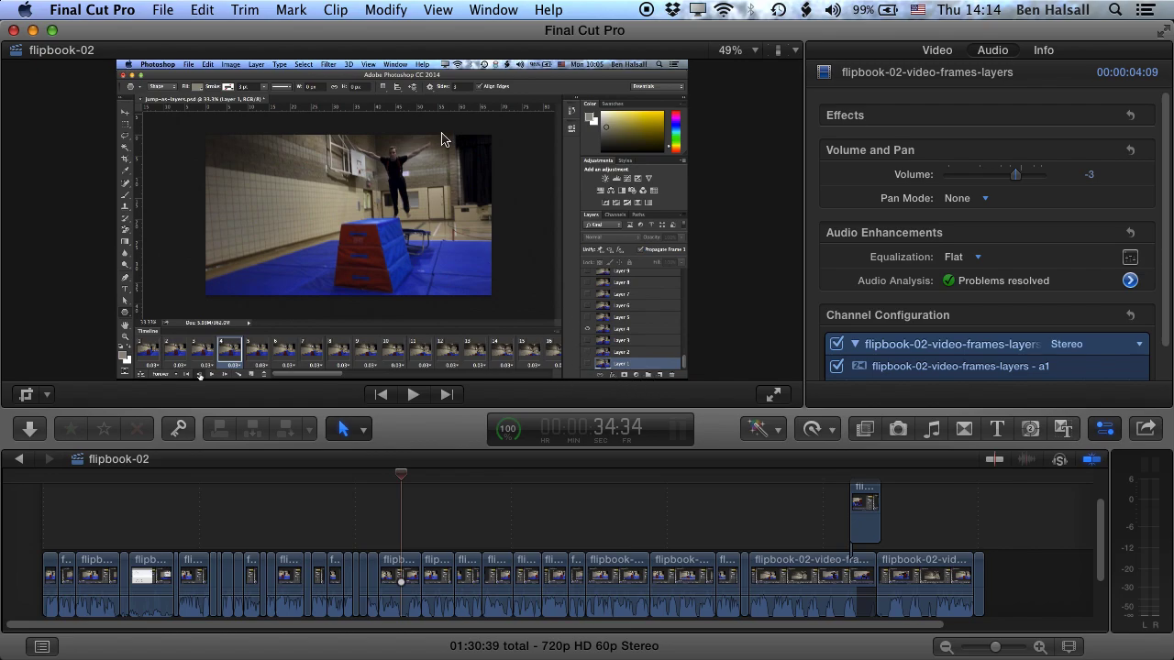
Step: Show the library browser and scroll to the flipbook-02 project
{"action": "left_click", "coordinate": [491, 10]}
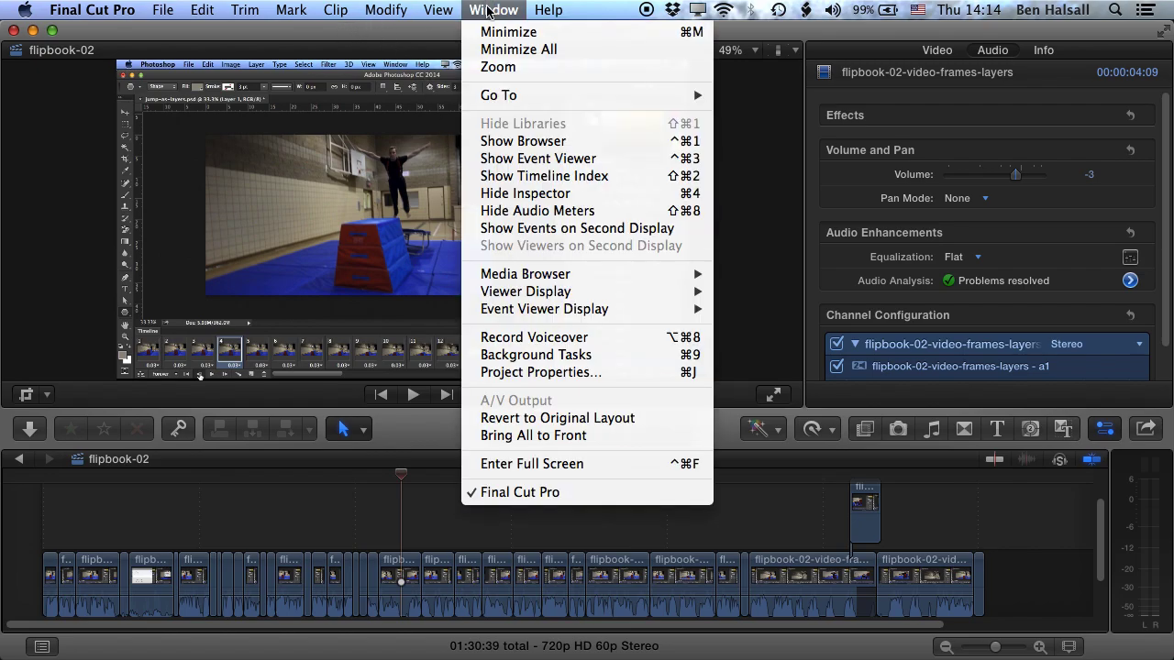
{"action": "left_click", "coordinate": [522, 142]}
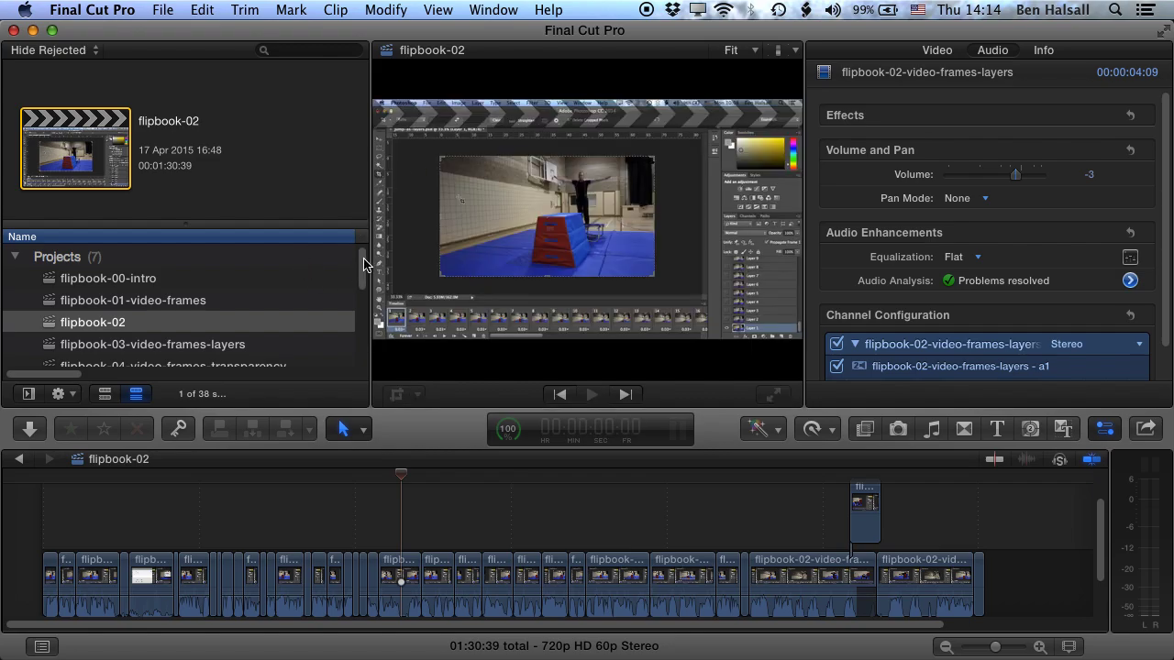
{"action": "scroll", "coordinate": [364, 264], "scroll_direction": "down", "scroll_amount": 2}
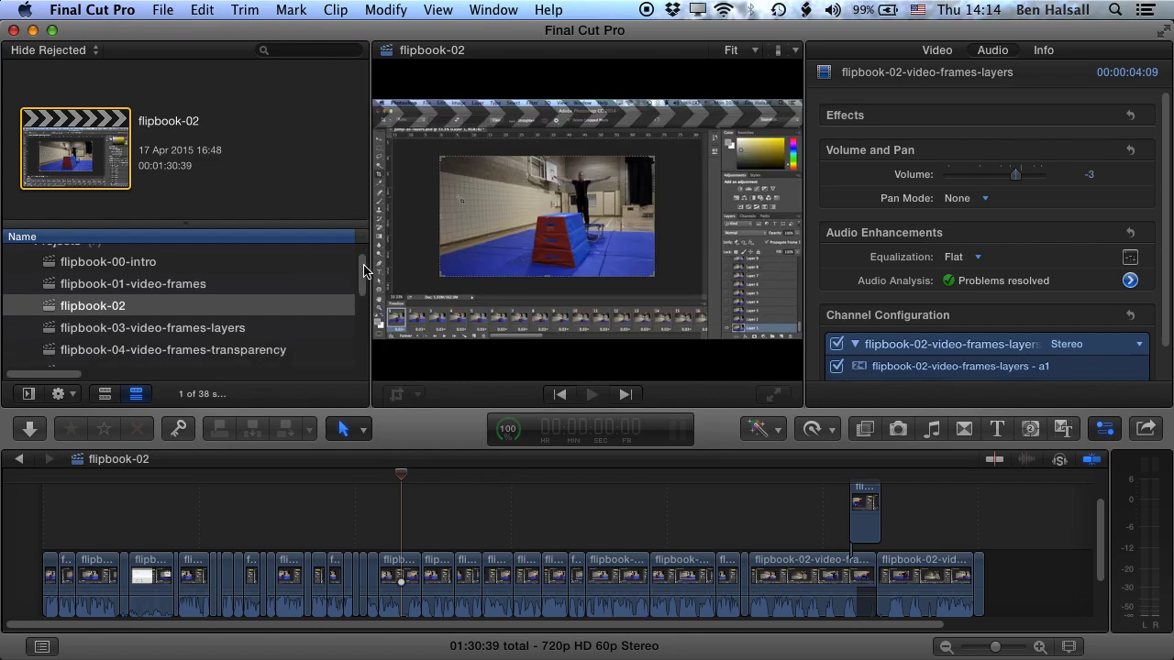
Step: Duplicate flipbook-02, rename the copy flipbook-02-backup, and open it in the timeline
{"action": "right_click", "coordinate": [52, 305]}
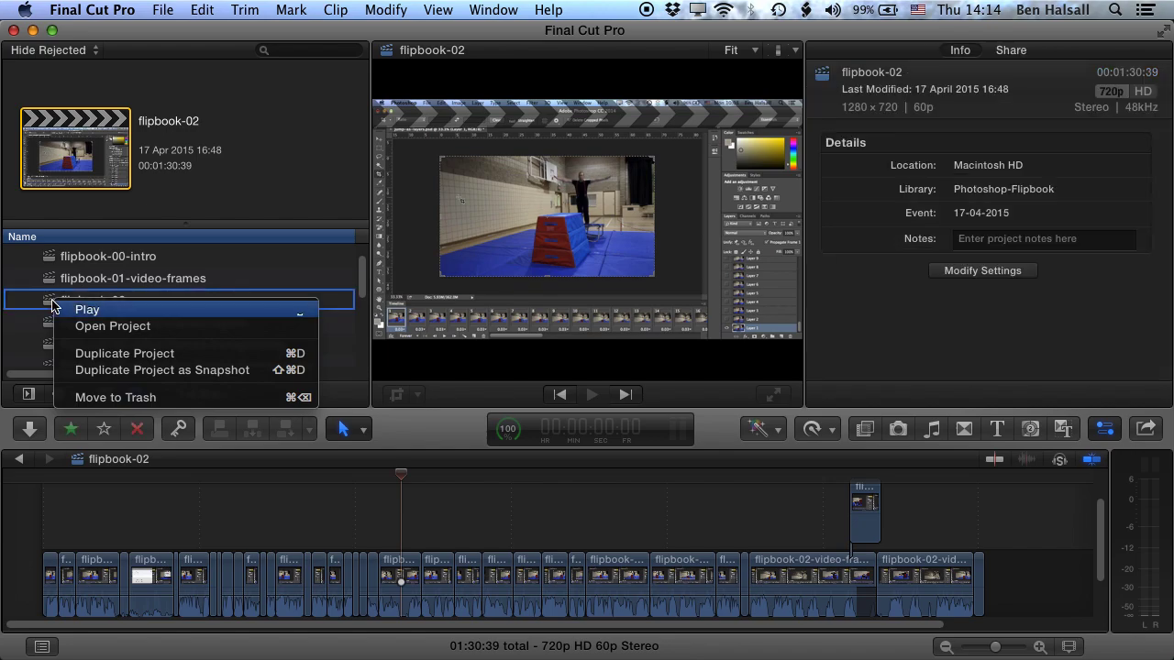
{"action": "left_click", "coordinate": [120, 353]}
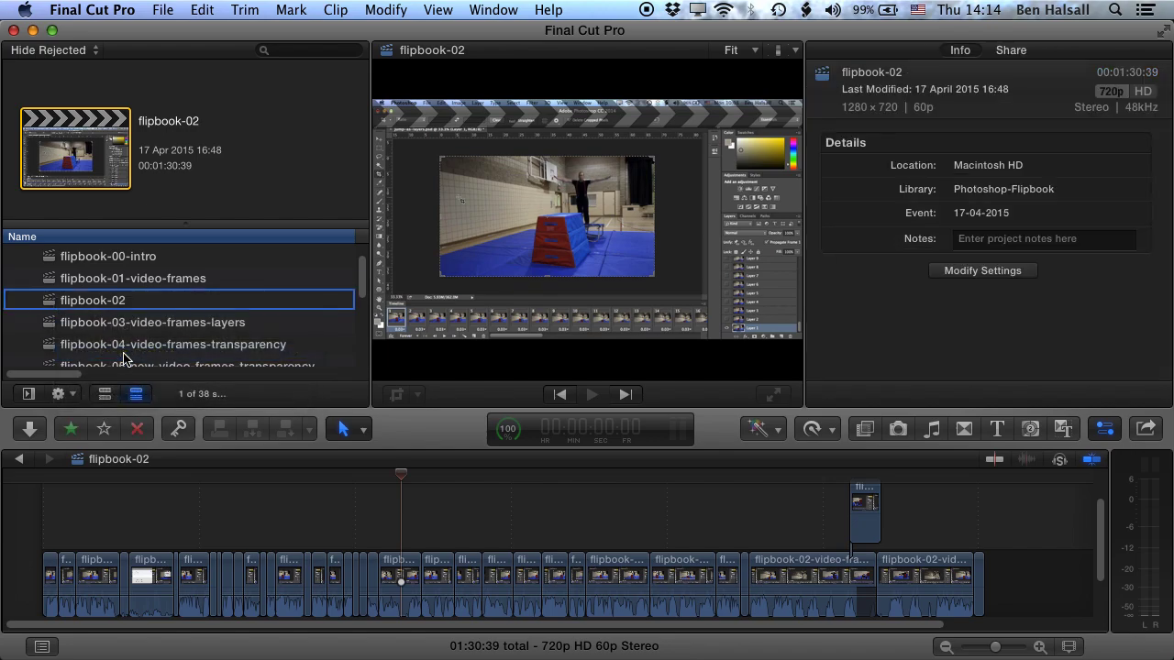
{"action": "key", "text": "Right"}
{"action": "key", "text": "BackSpace"}
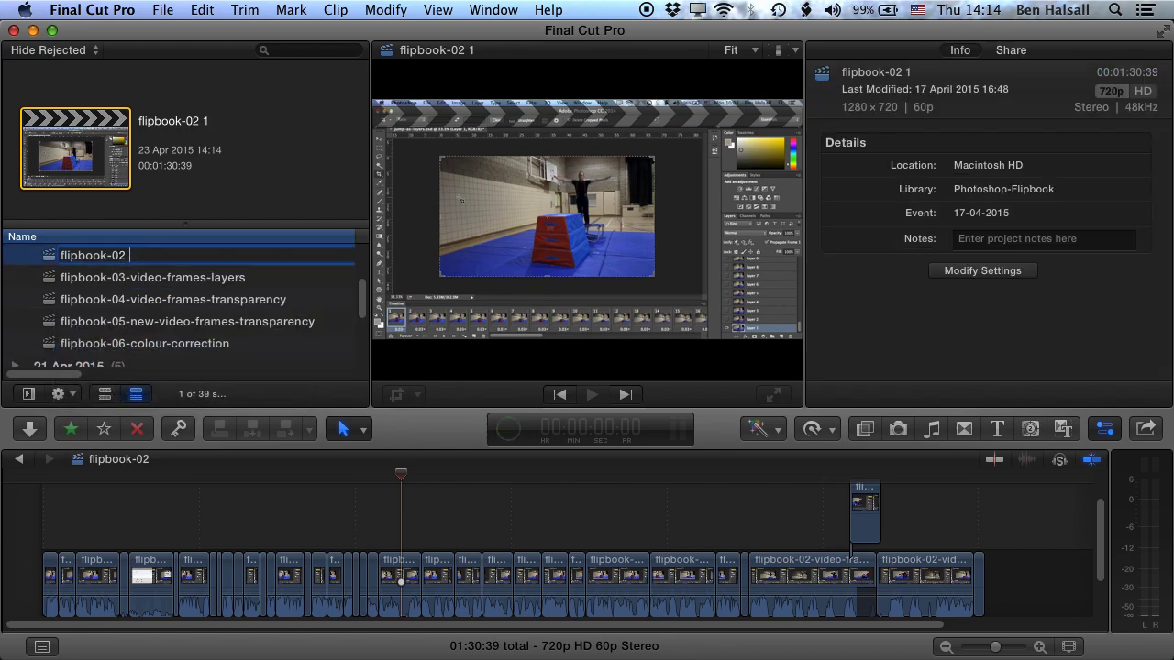
{"action": "type", "text": "-backup"}
{"action": "key", "text": "Return"}
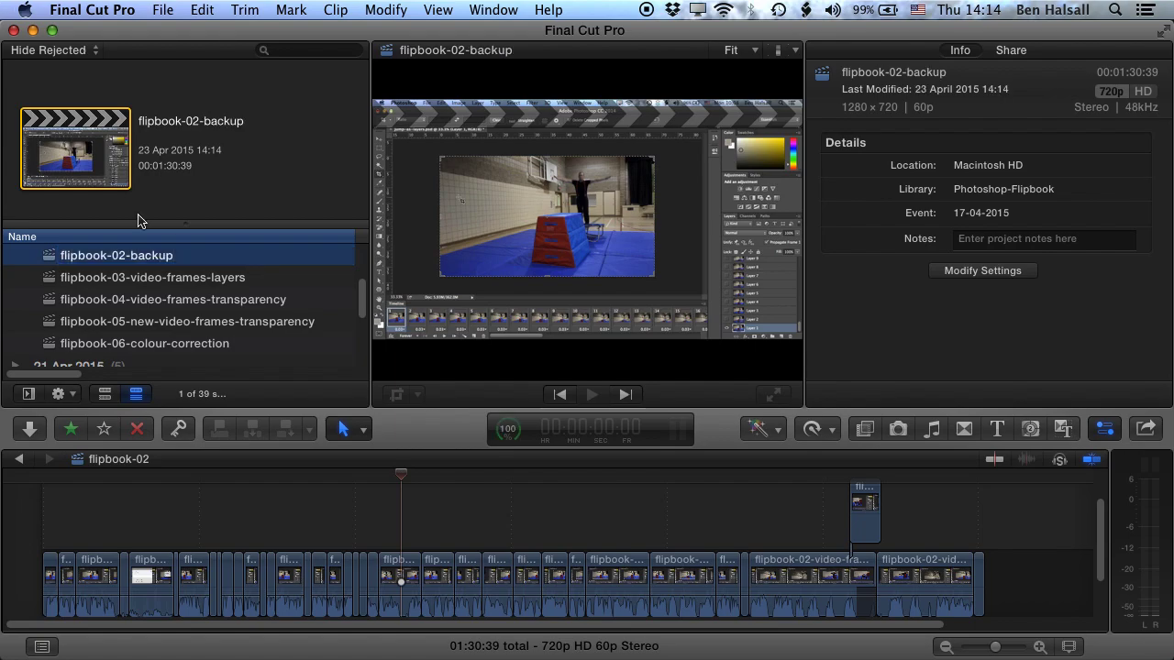
{"action": "double_click", "coordinate": [50, 263]}
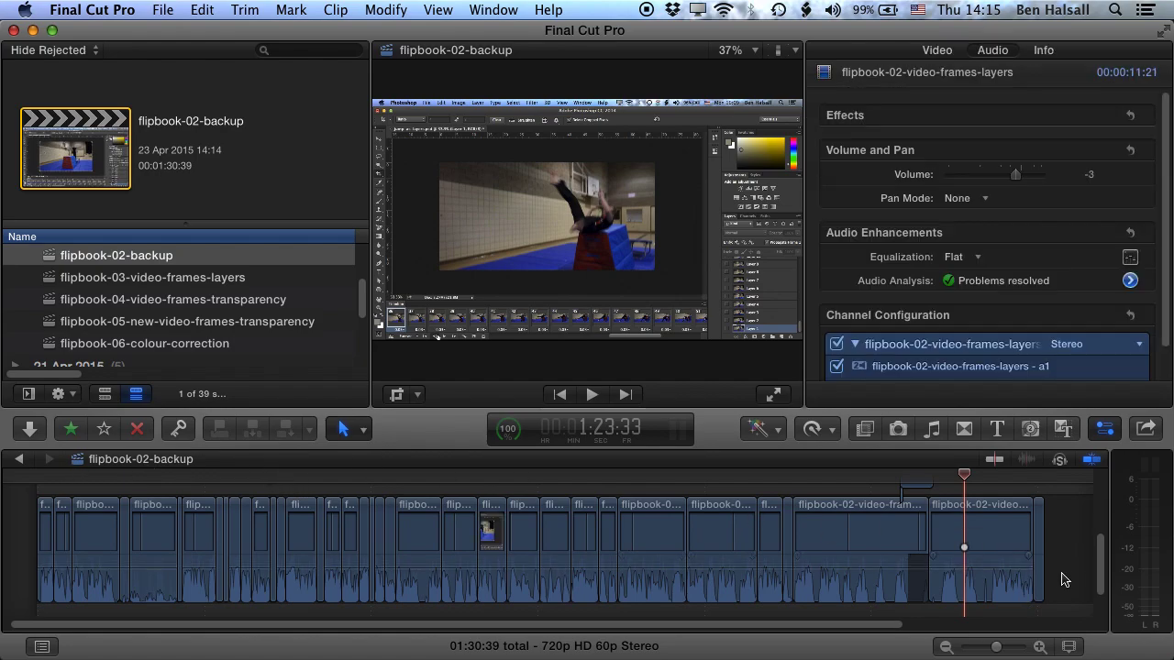
Step: Select all 35 timeline clips and nest them into compound clip 'flipbook-02-backup Clip'
{"action": "scroll", "coordinate": [1096, 565], "scroll_direction": "up", "scroll_amount": 2}
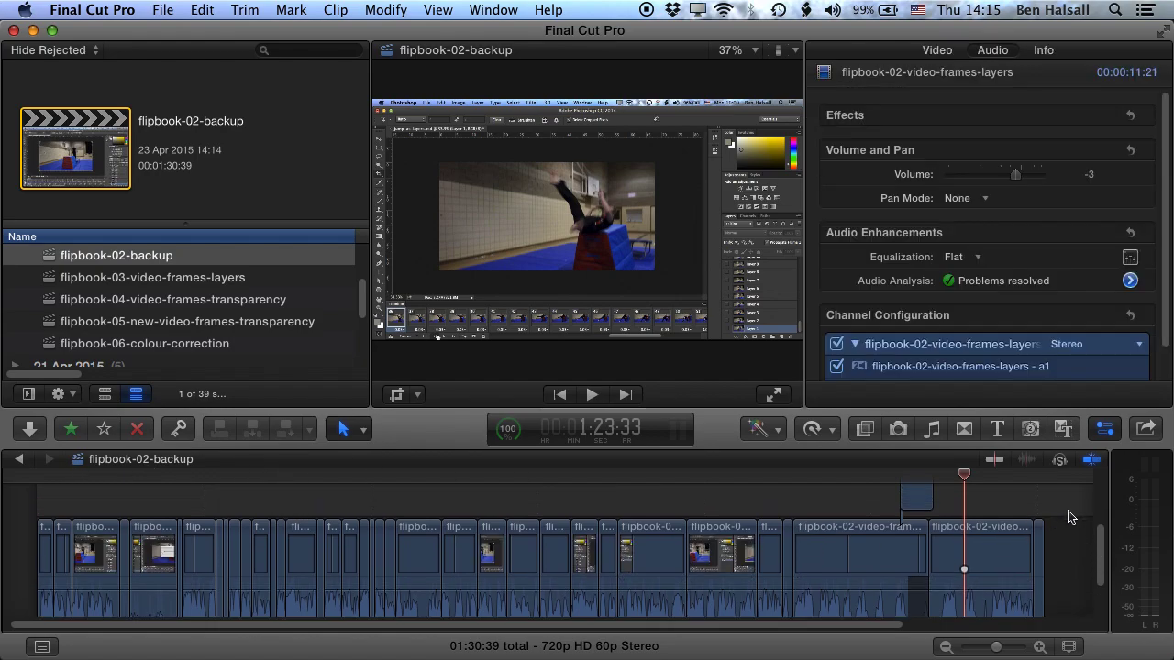
{"action": "left_click_drag", "start_coordinate": [1075, 502], "coordinate": [27, 587]}
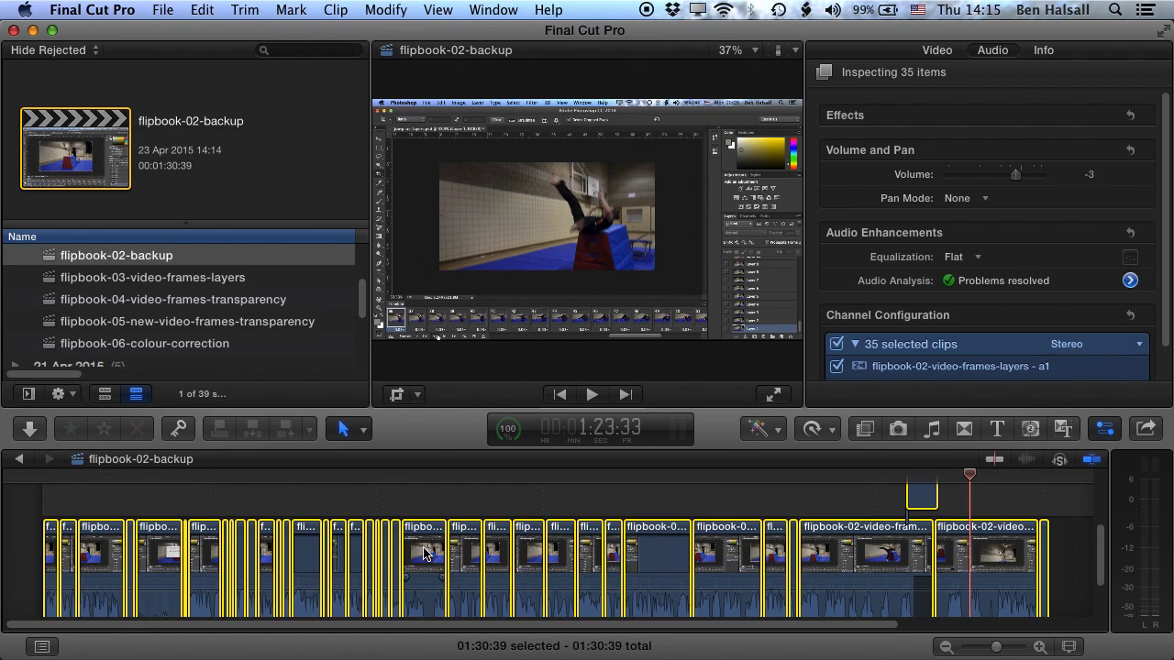
{"action": "right_click", "coordinate": [425, 552]}
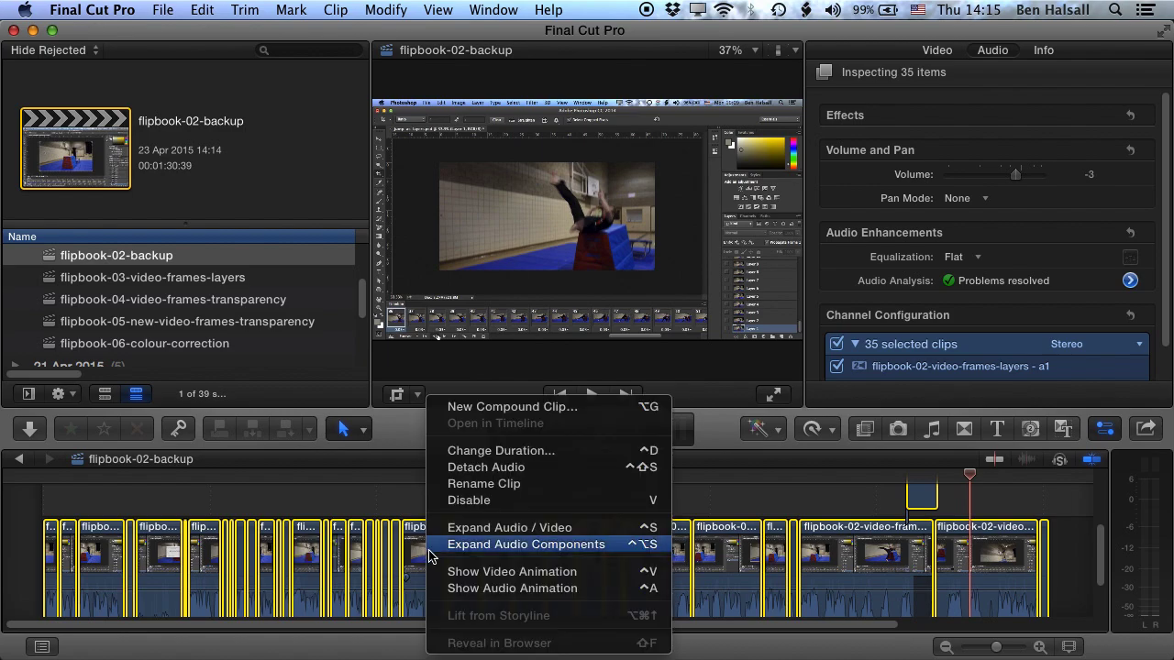
{"action": "left_click", "coordinate": [642, 409]}
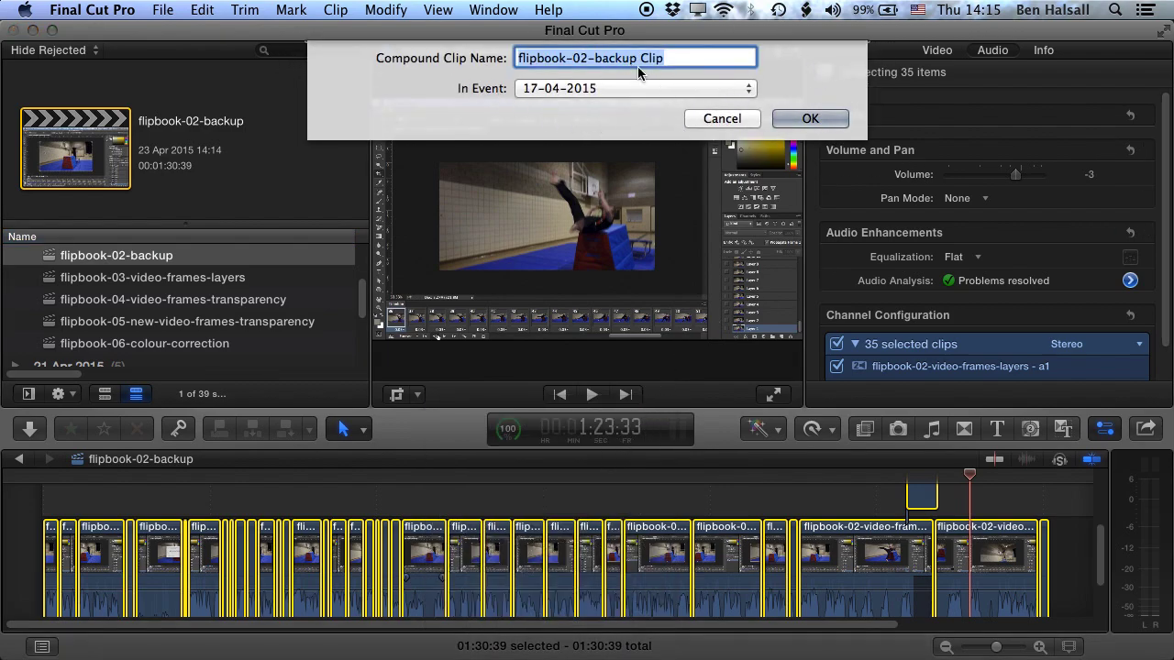
{"action": "left_click", "coordinate": [812, 119]}
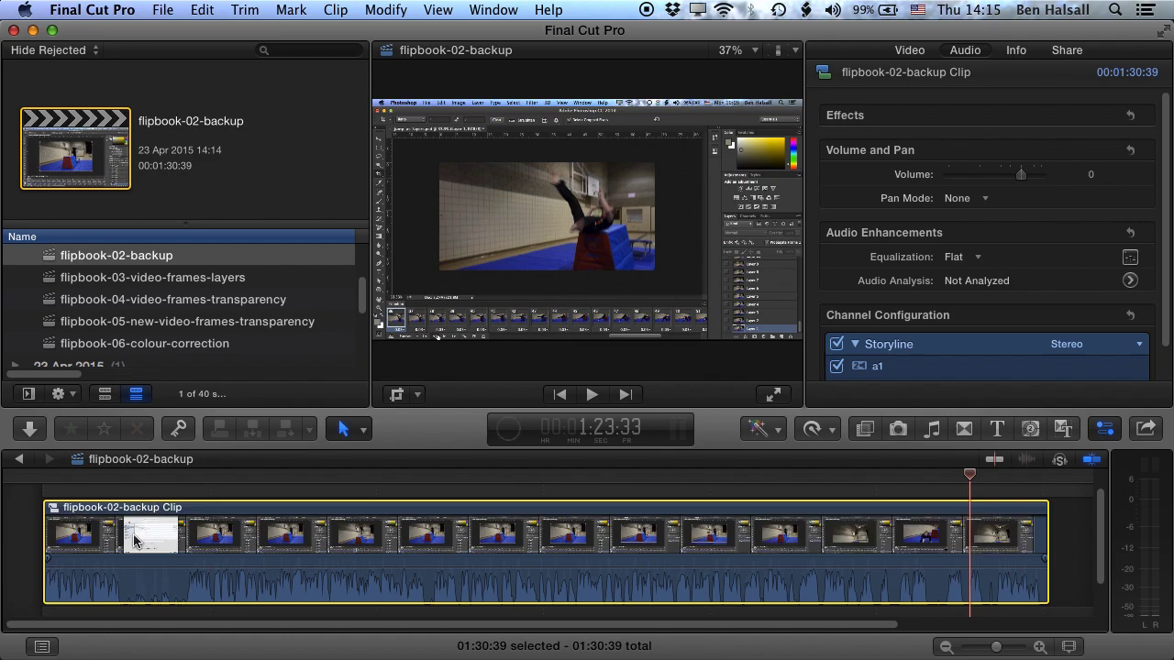
Step: Blade the compound clip at three points to split it into four parts
{"action": "left_click", "coordinate": [1147, 428]}
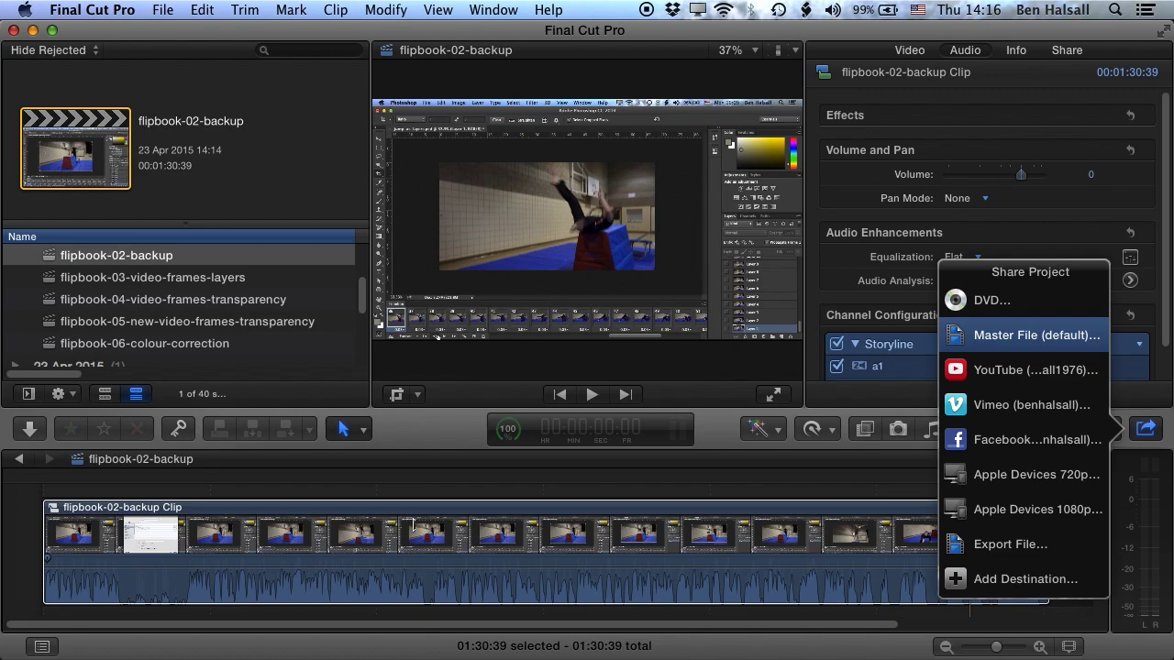
{"action": "left_click", "coordinate": [44, 510]}
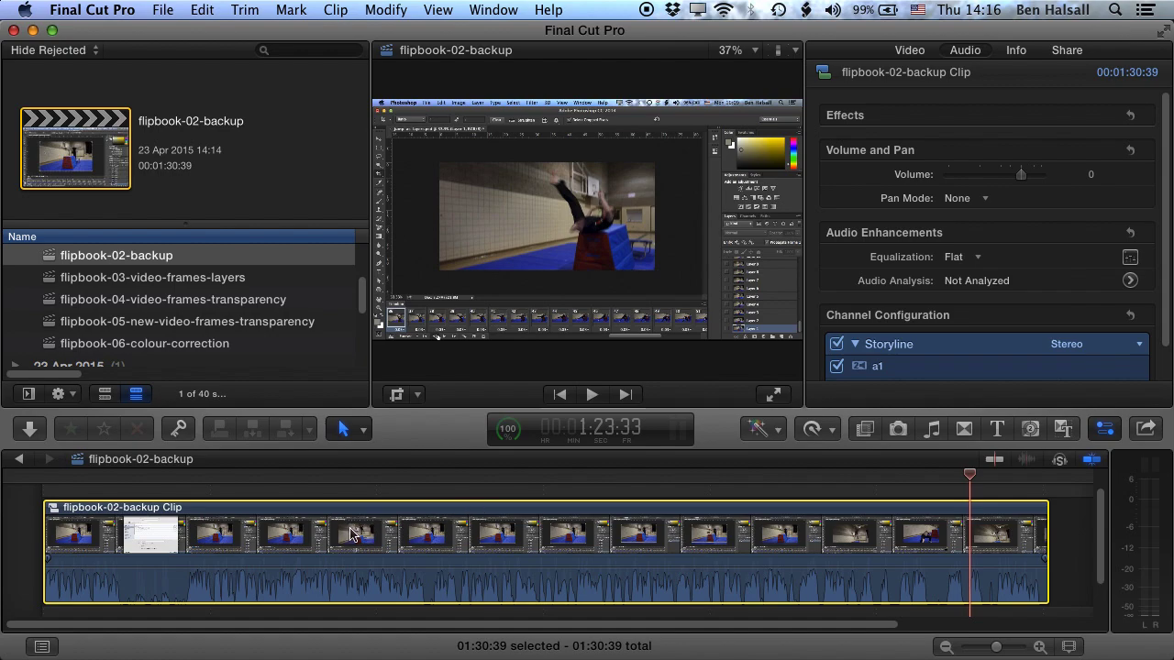
{"action": "left_click", "coordinate": [364, 433]}
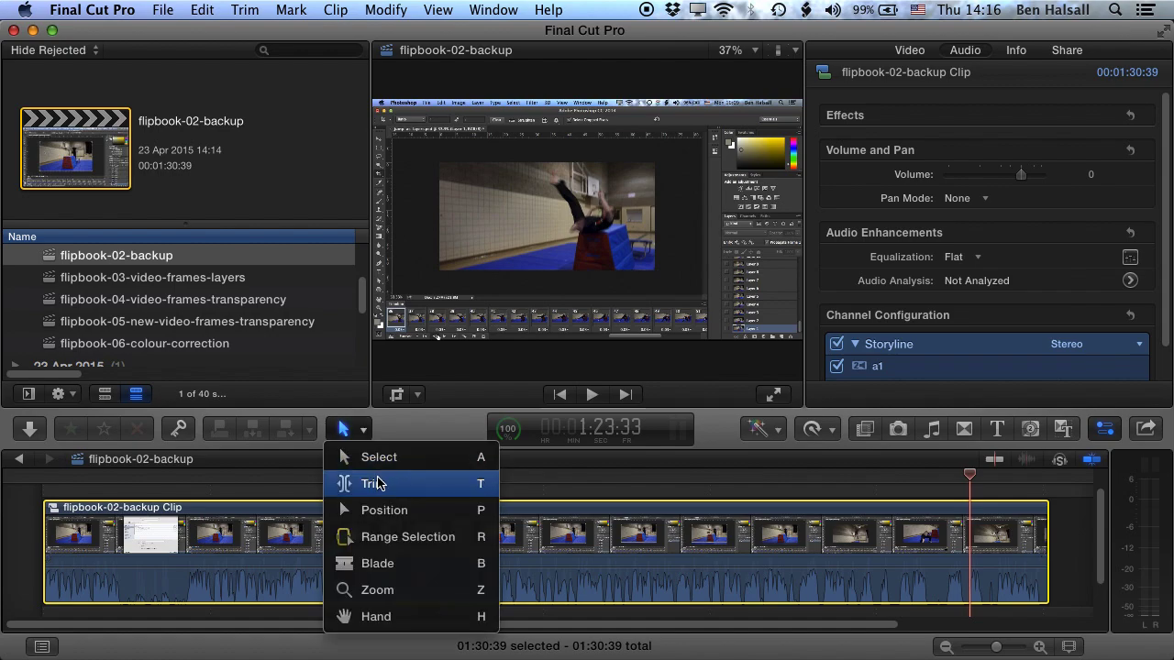
{"action": "left_click", "coordinate": [389, 568]}
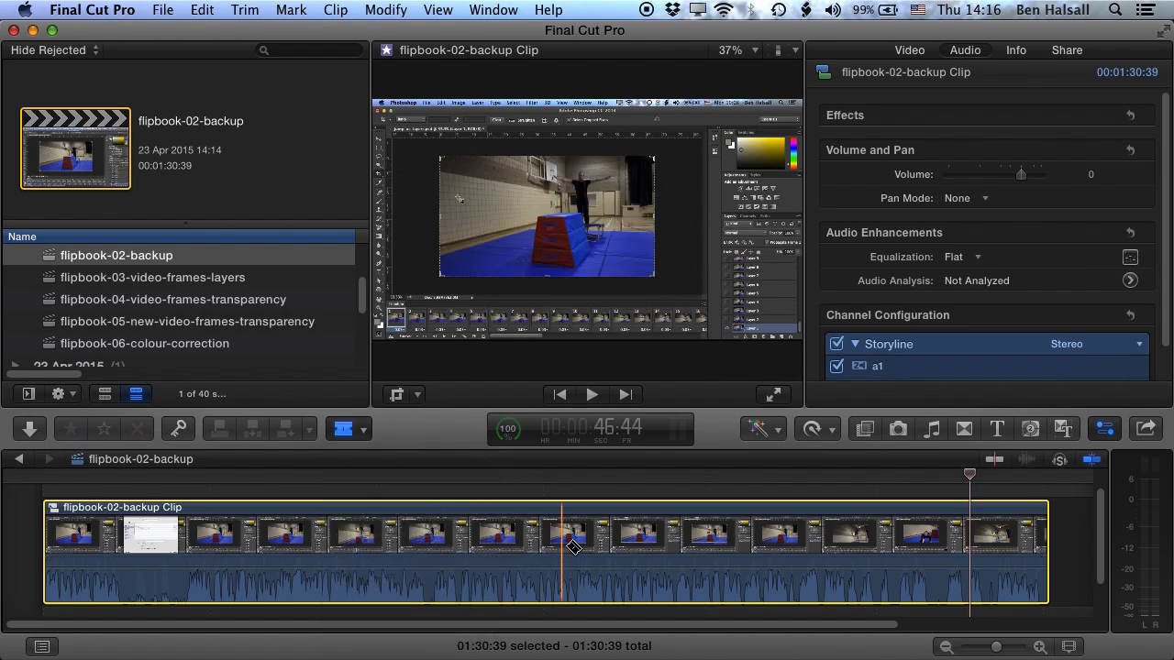
{"action": "left_click", "coordinate": [551, 541]}
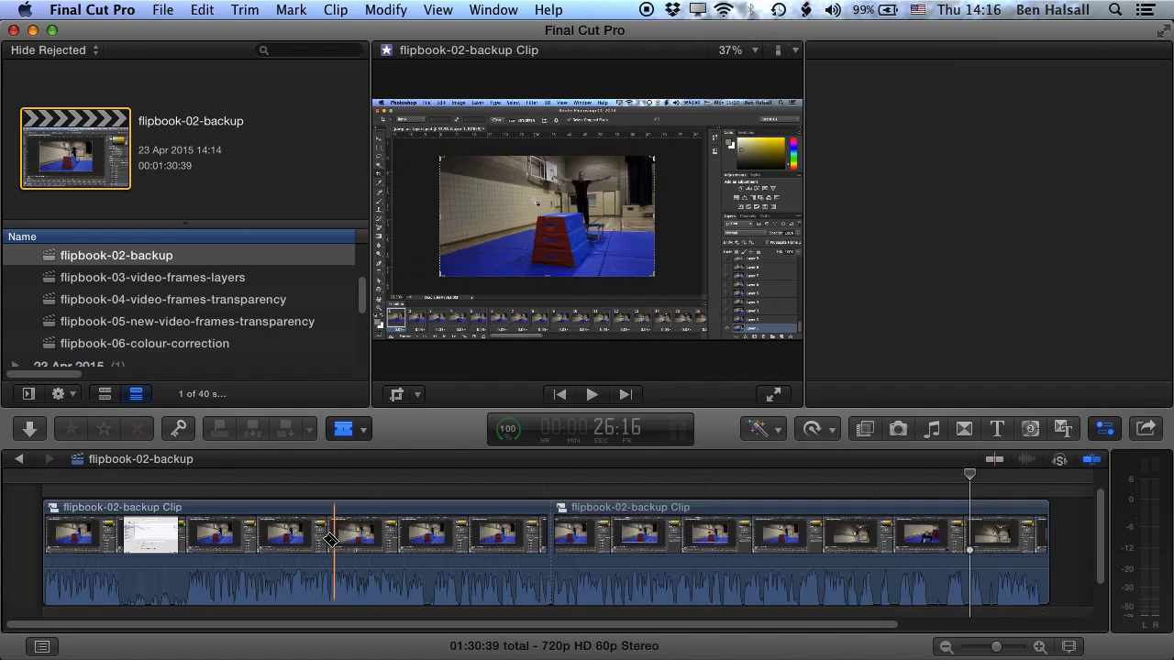
{"action": "left_click", "coordinate": [295, 542]}
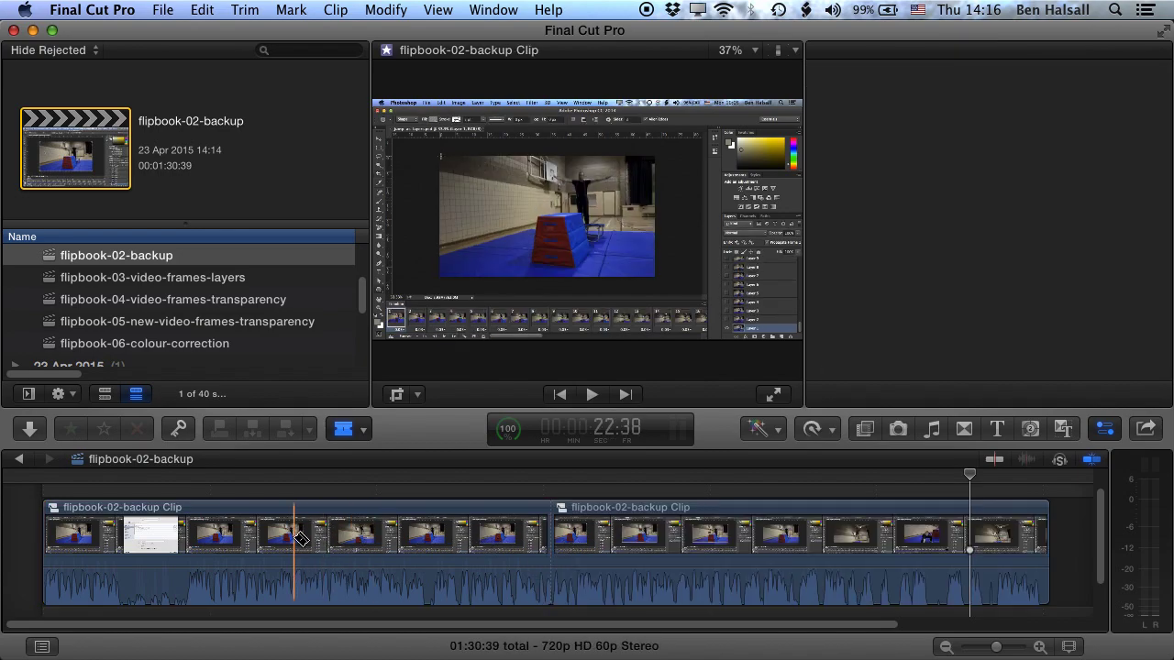
{"action": "left_click", "coordinate": [806, 536]}
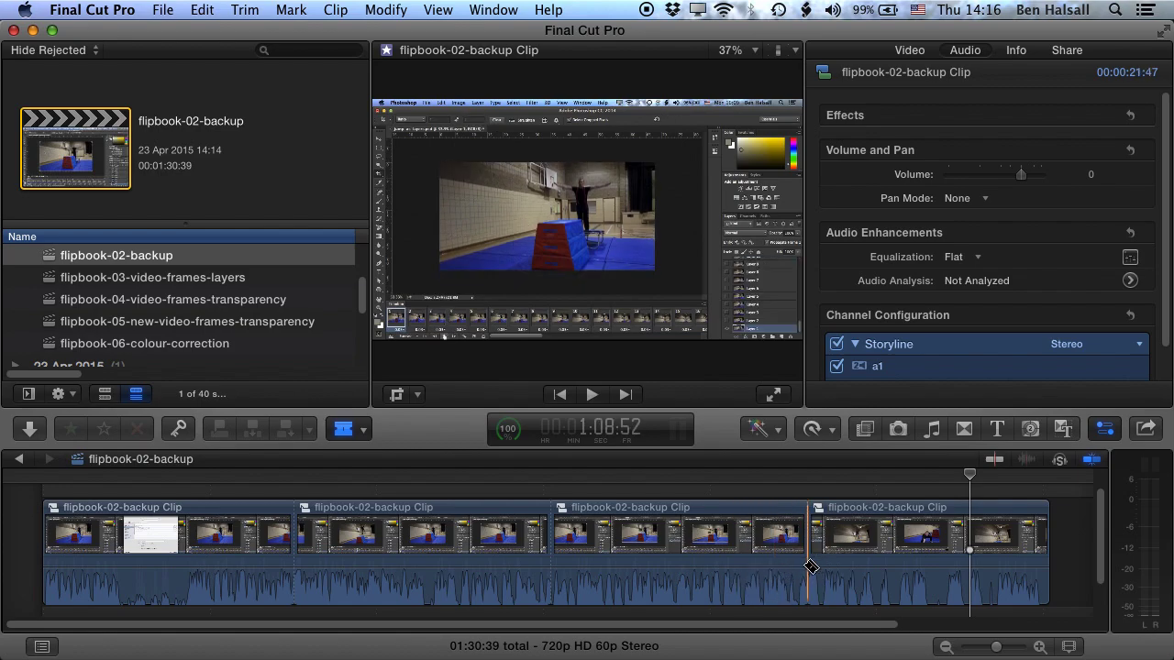
Step: Select and delete the last three parts, keeping the first 22:38 section
{"action": "key", "text": "a"}
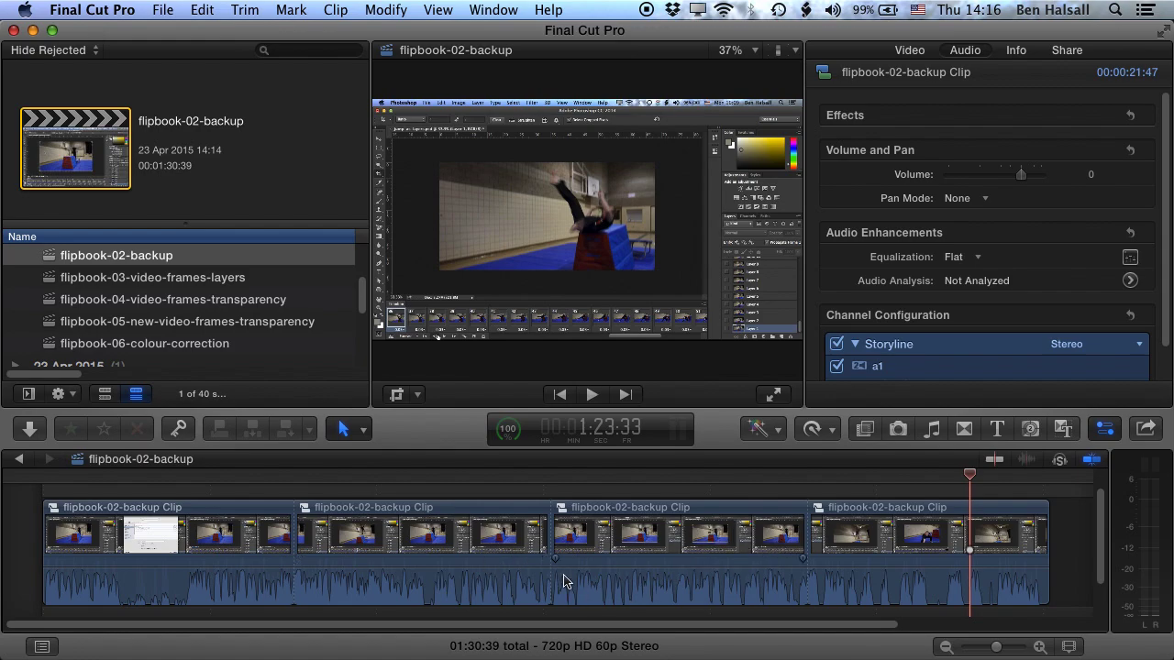
{"action": "left_click_drag", "start_coordinate": [1065, 499], "coordinate": [403, 547]}
{"action": "key", "text": "Delete"}
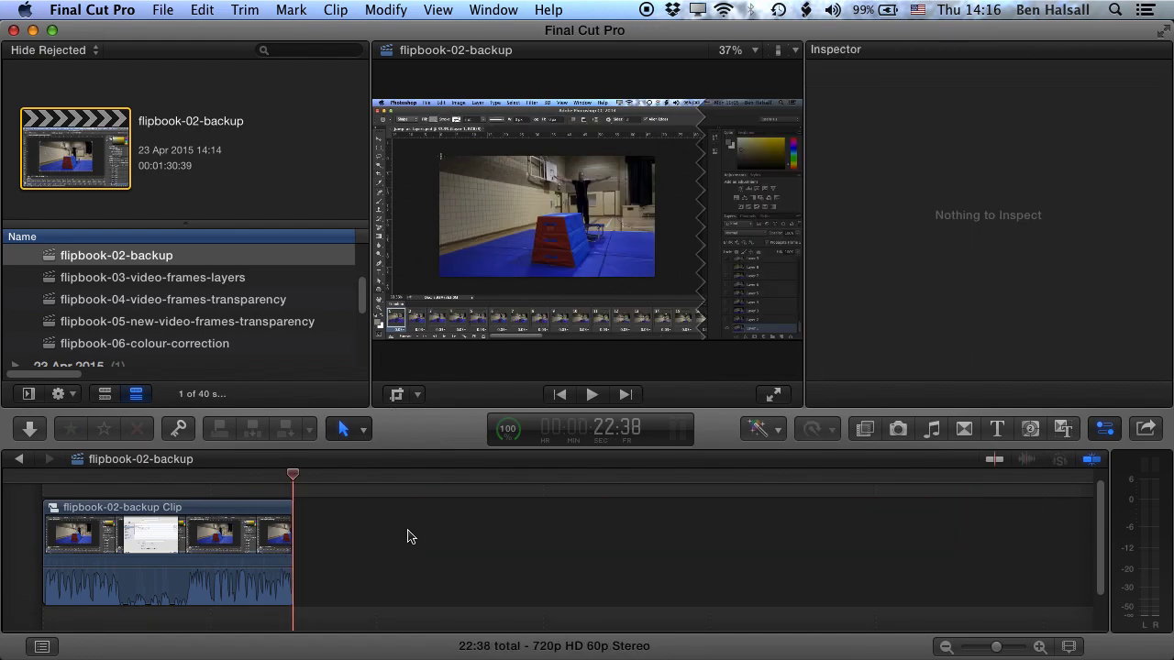
Step: Start a Master File export with video codec Source - Apple ProRes 422
{"action": "left_click", "coordinate": [1146, 428]}
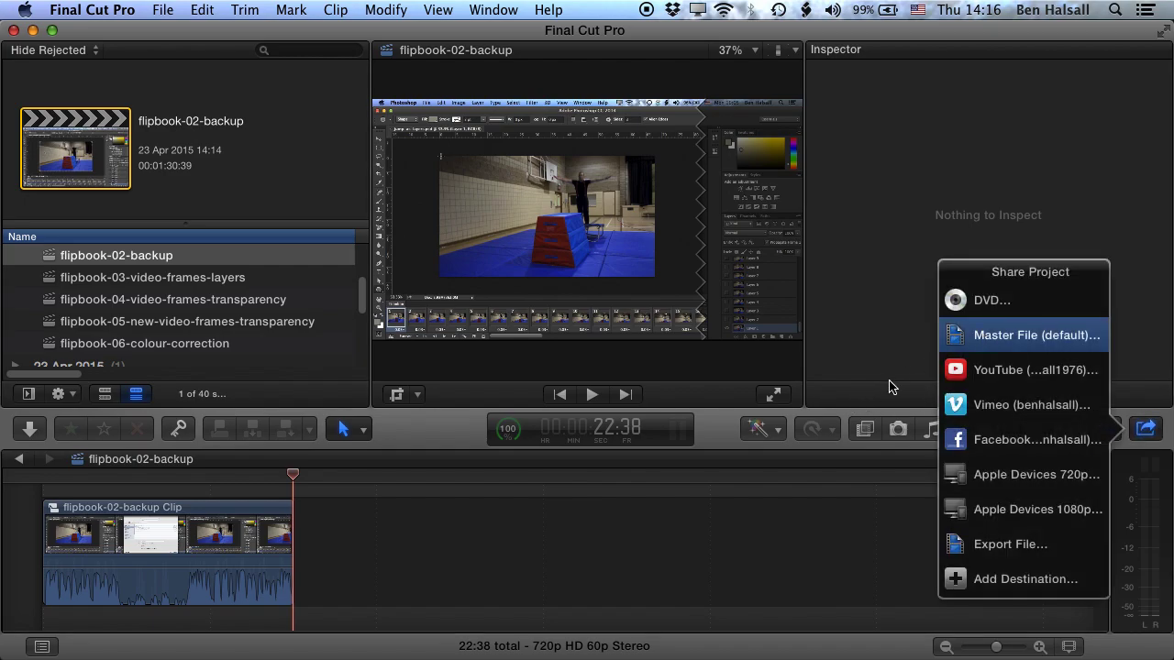
{"action": "key", "text": "Return"}
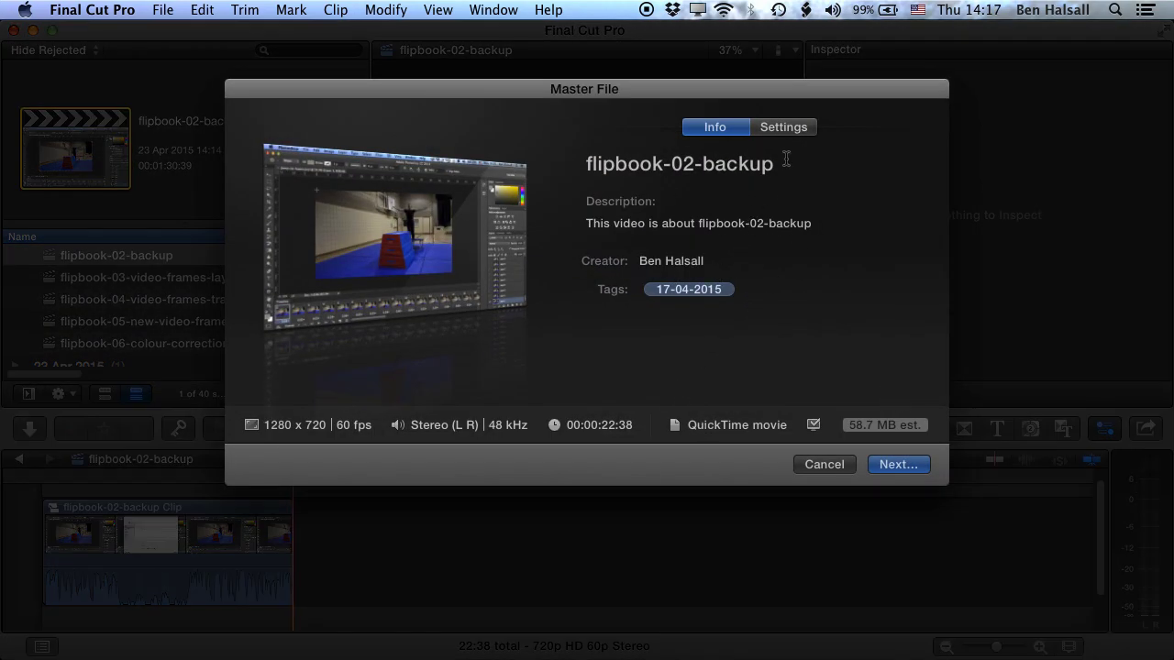
{"action": "left_click", "coordinate": [785, 129]}
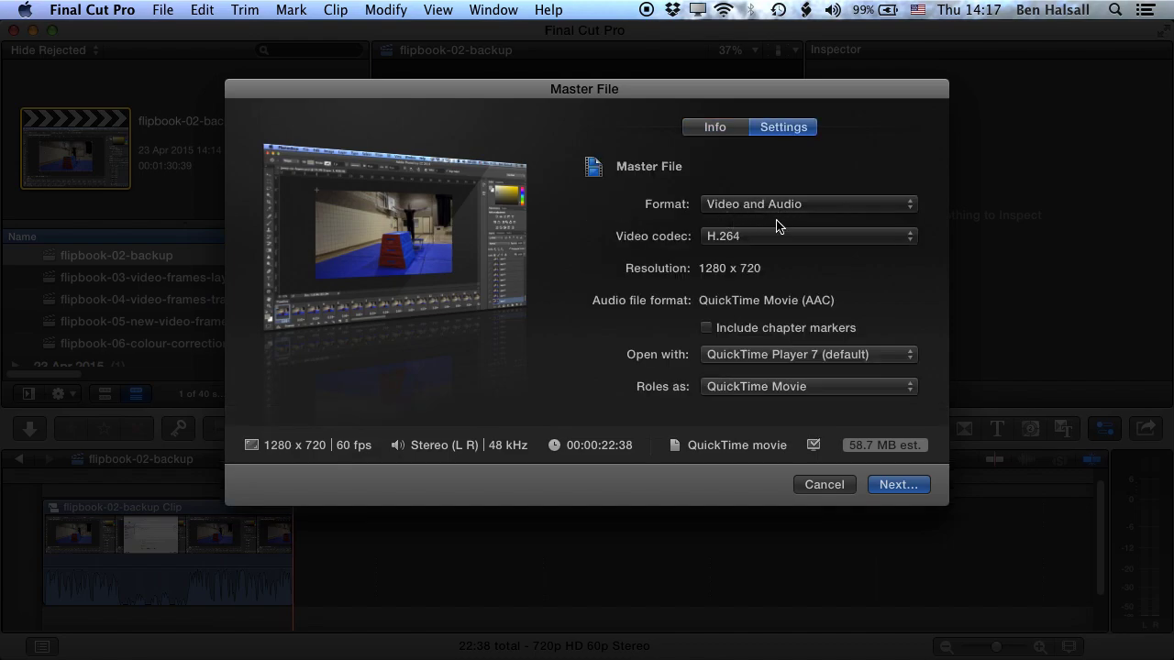
{"action": "left_click", "coordinate": [740, 238]}
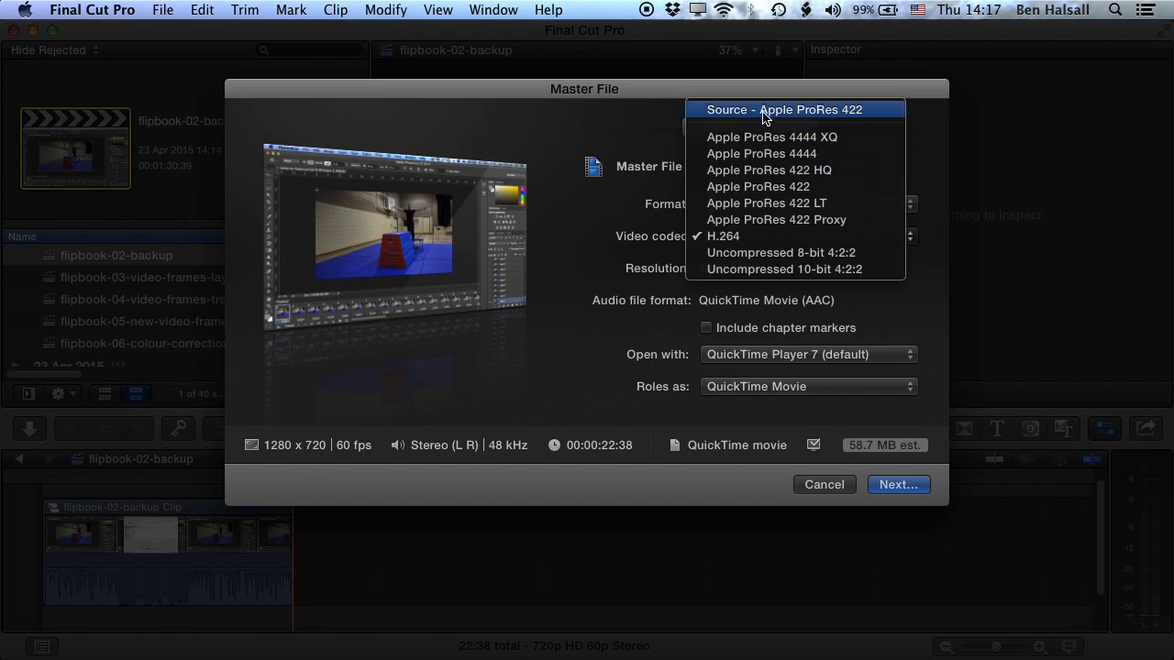
{"action": "left_click", "coordinate": [809, 112]}
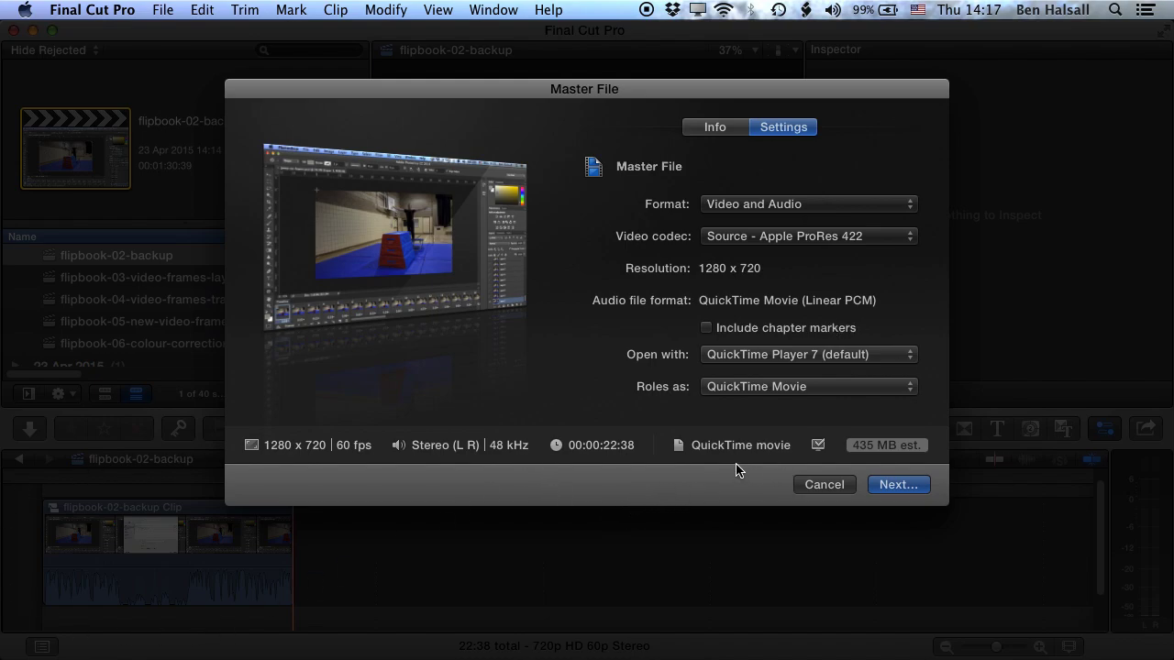
Step: Append -part-01 to the export file name and save location to the Desktop
{"action": "left_click", "coordinate": [897, 484]}
{"action": "type", "text": "-"}
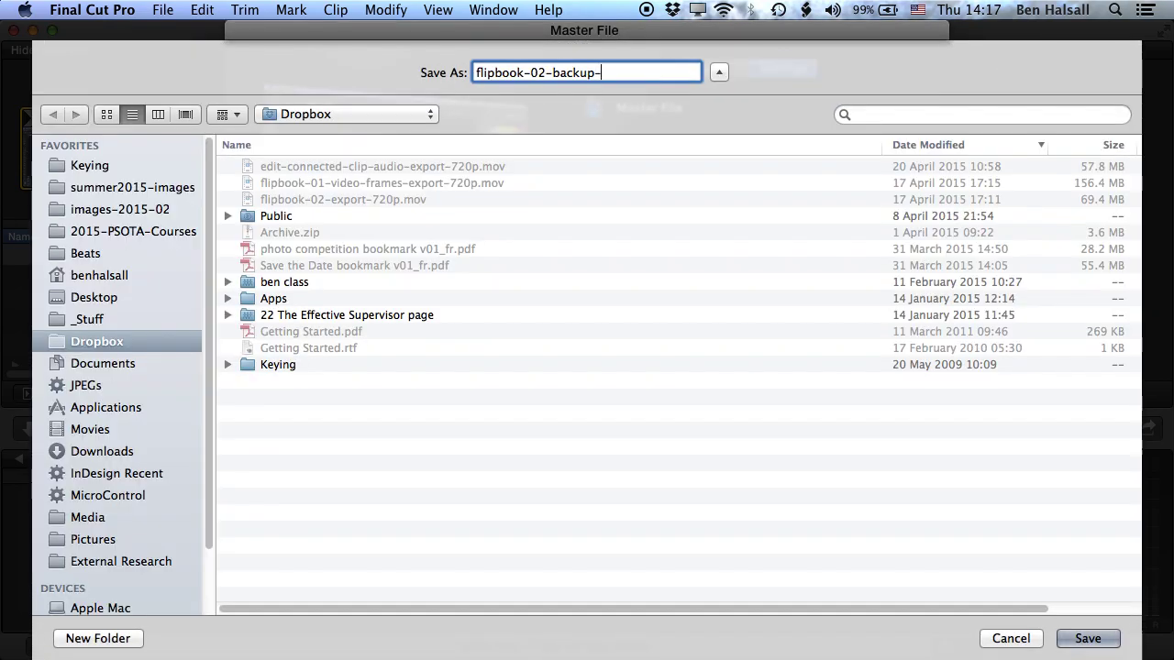
{"action": "type", "text": "part-01"}
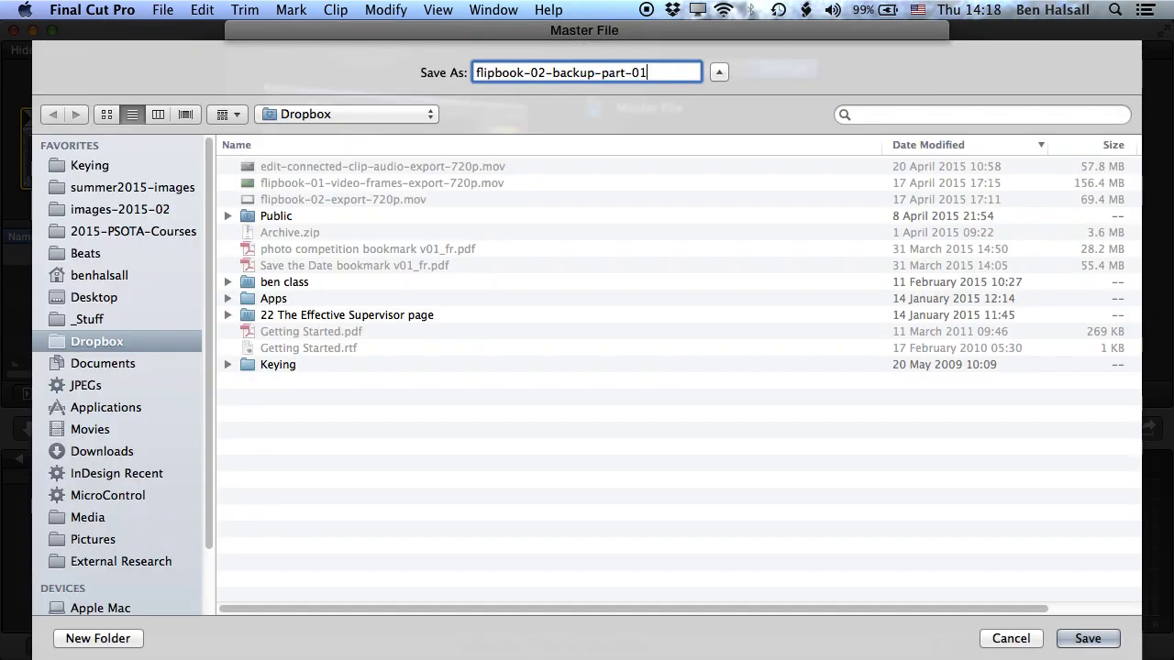
{"action": "key", "text": "super+shift+d"}
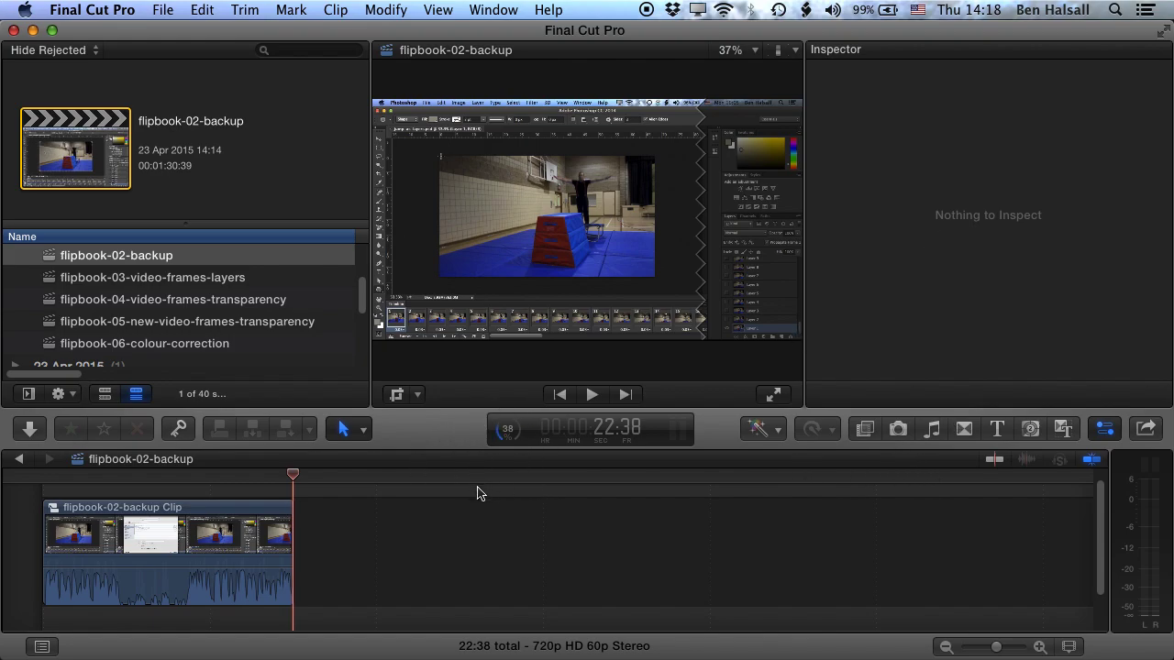
Step: Restore the three deleted parts to the timeline
{"action": "left_click", "coordinate": [443, 488]}
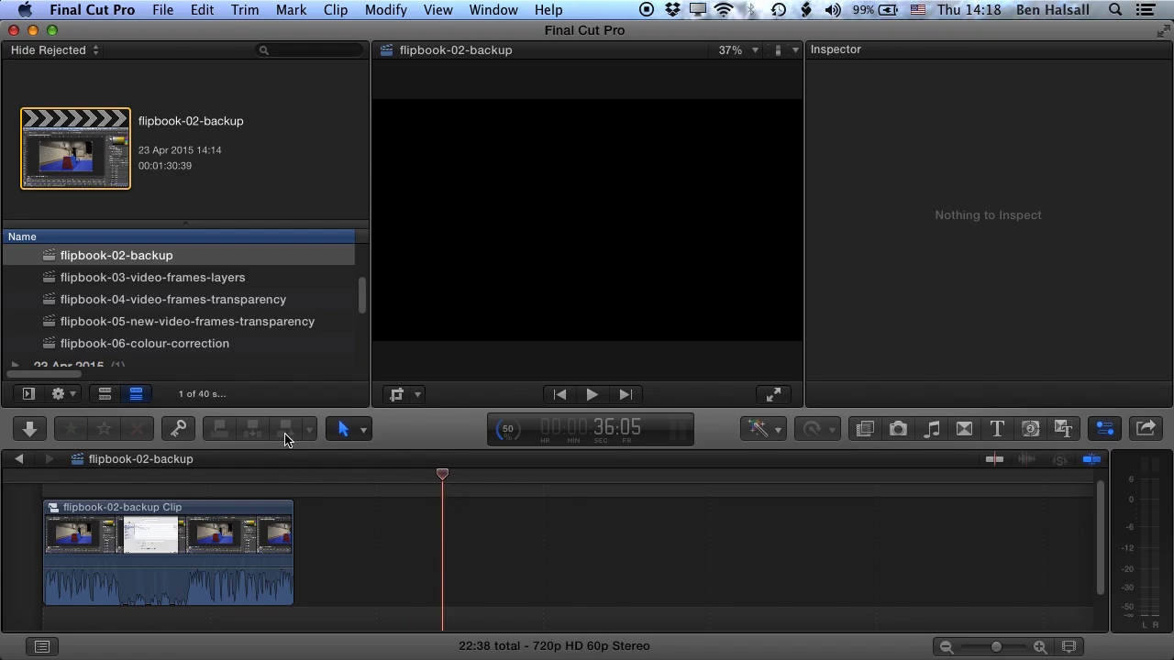
{"action": "key", "text": "super+v"}
{"action": "left_click", "coordinate": [237, 476]}
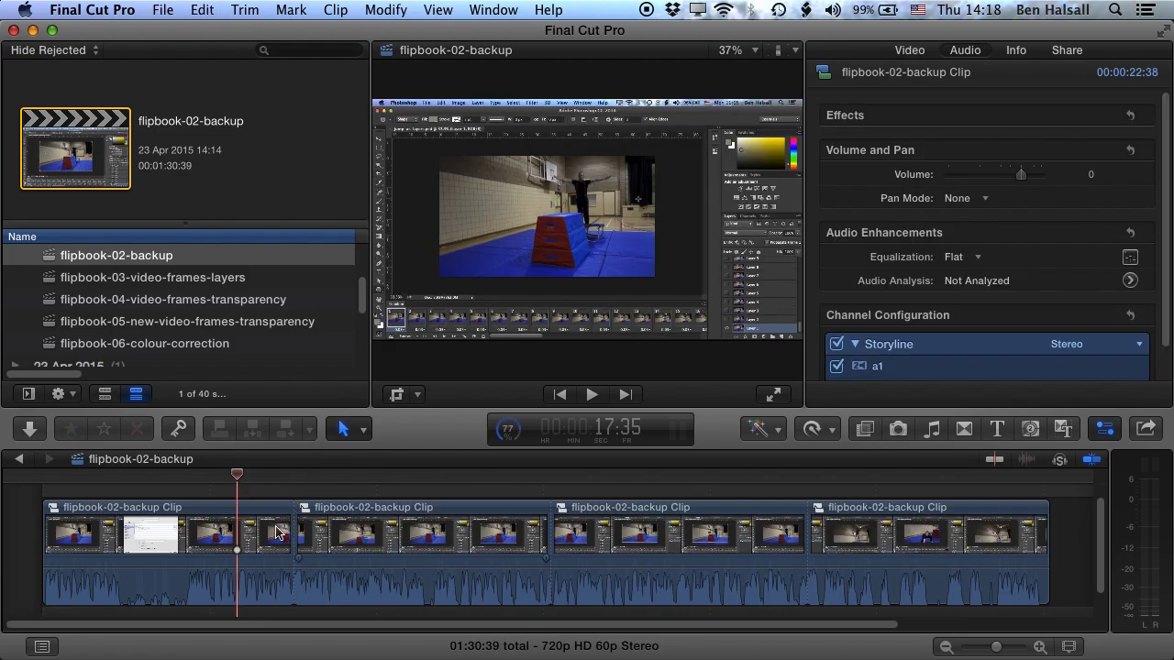
Step: Delete the first, third and fourth parts, keeping only the 23:07 second part
{"action": "left_click", "coordinate": [217, 536]}
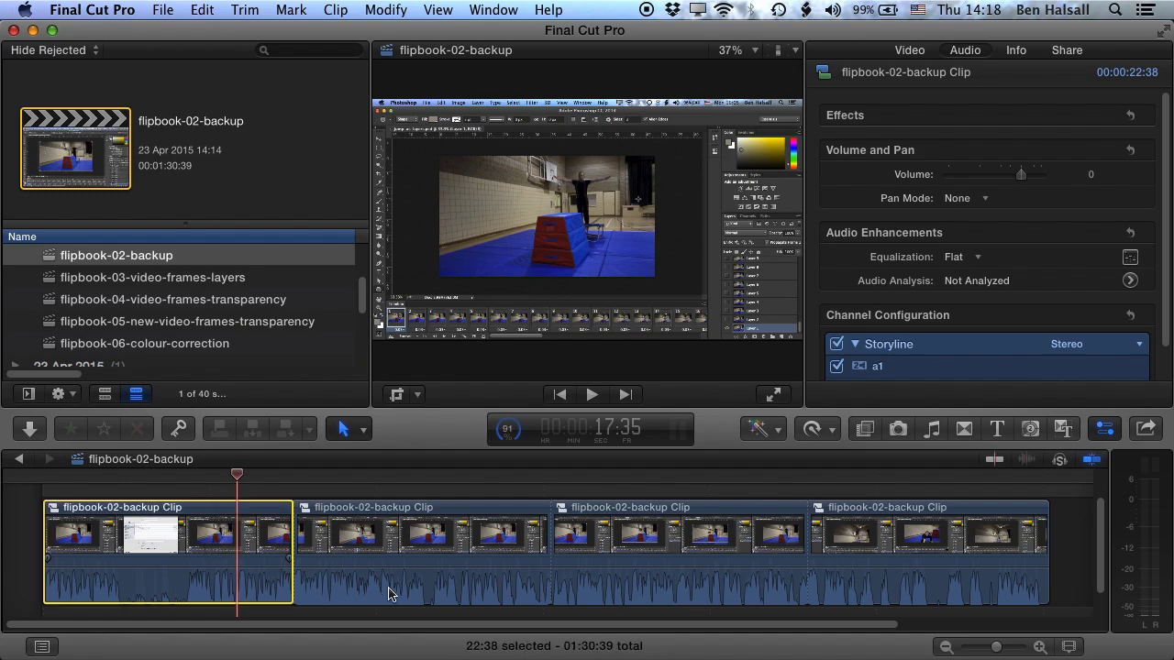
{"action": "key", "text": "Delete"}
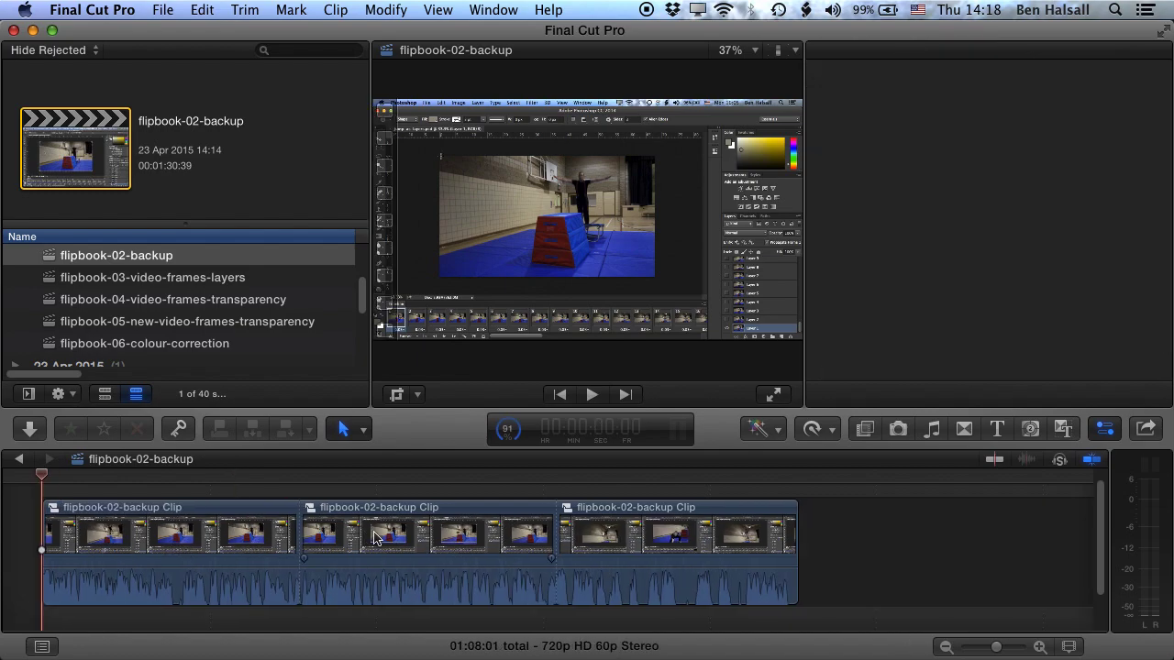
{"action": "left_click", "coordinate": [373, 538]}
{"action": "key", "text": "Delete"}
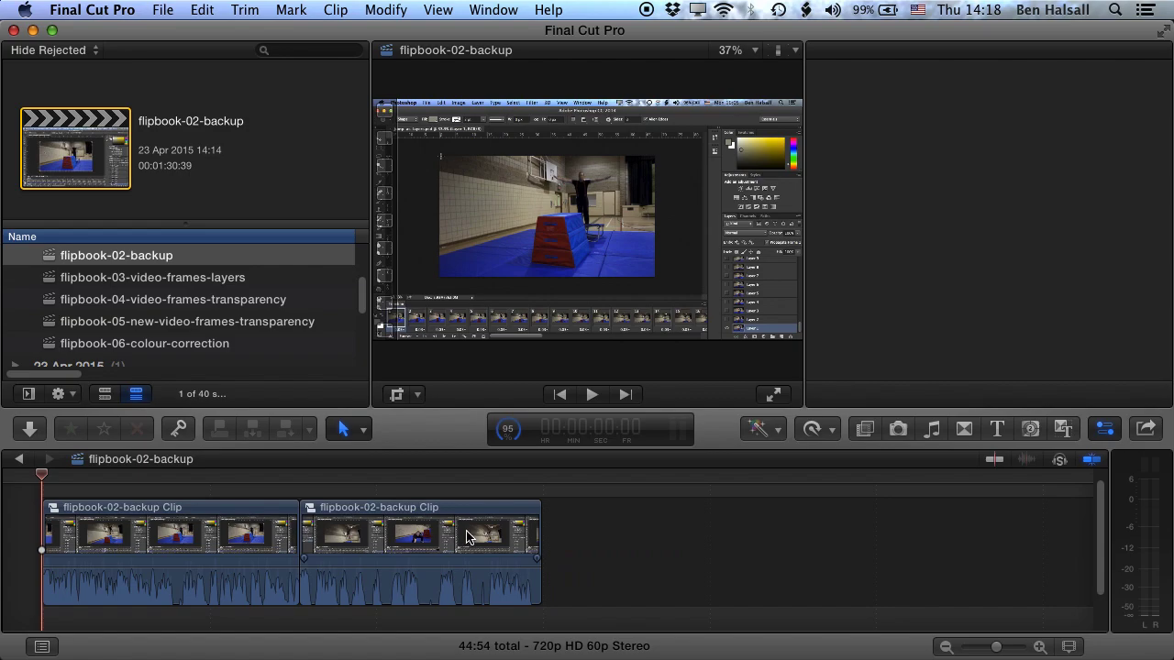
{"action": "left_click", "coordinate": [466, 537]}
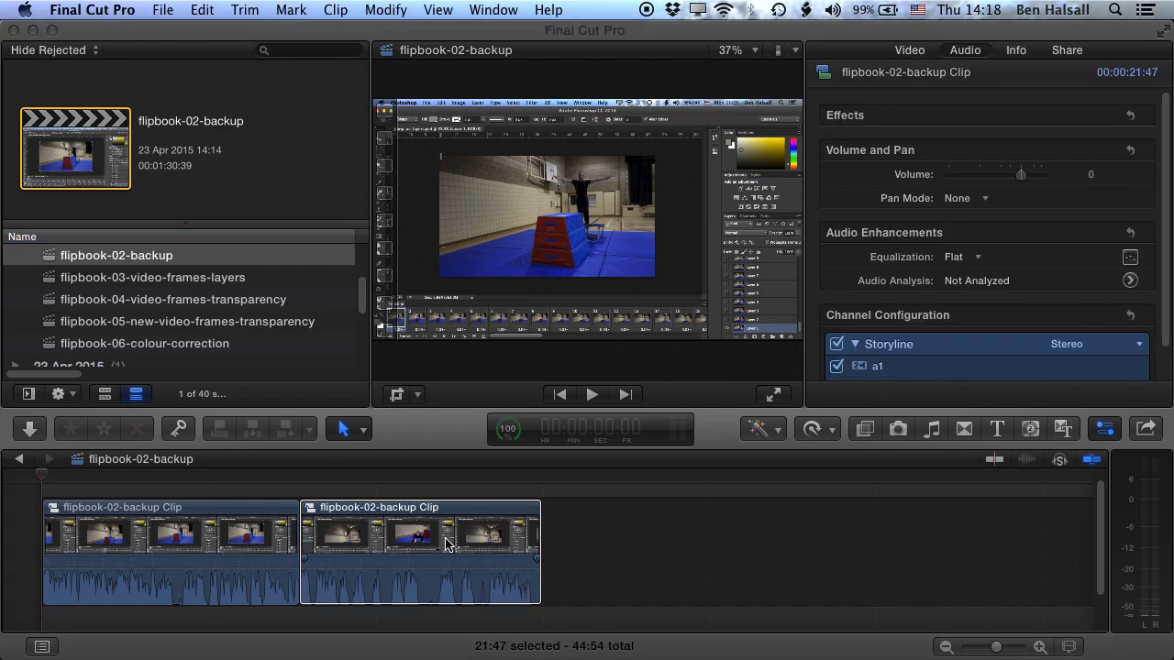
{"action": "key", "text": "Delete"}
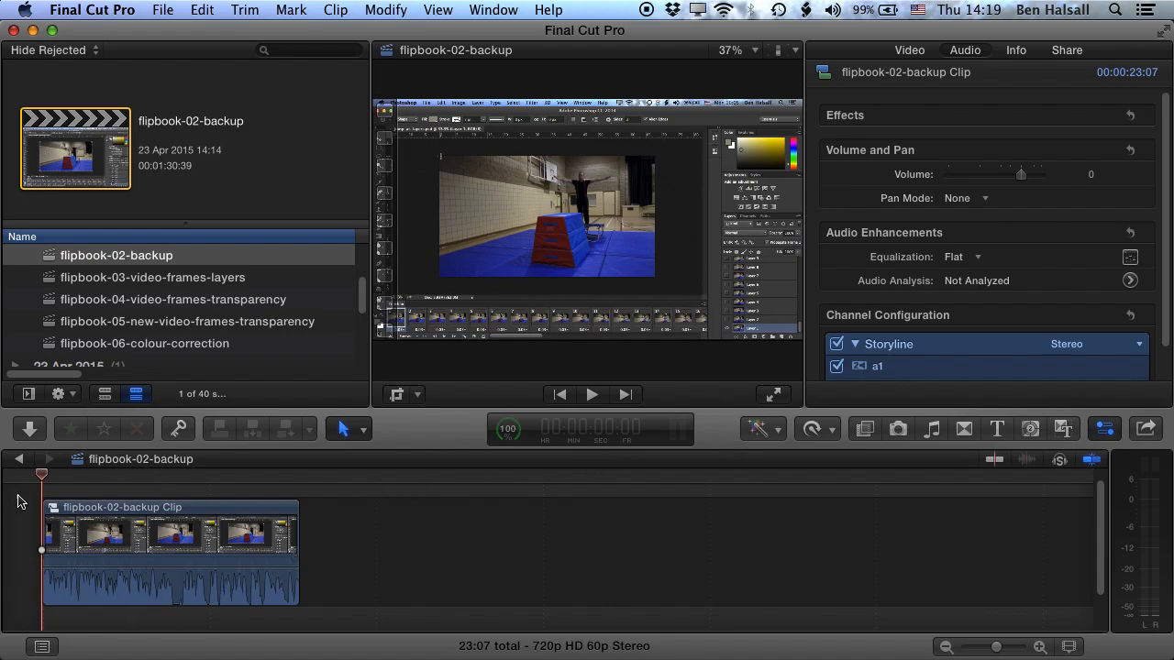
Step: Start a Master File export, confirm its settings, and append -part-02 to the file name
{"action": "left_click", "coordinate": [1146, 428]}
{"action": "left_click", "coordinate": [1000, 352]}
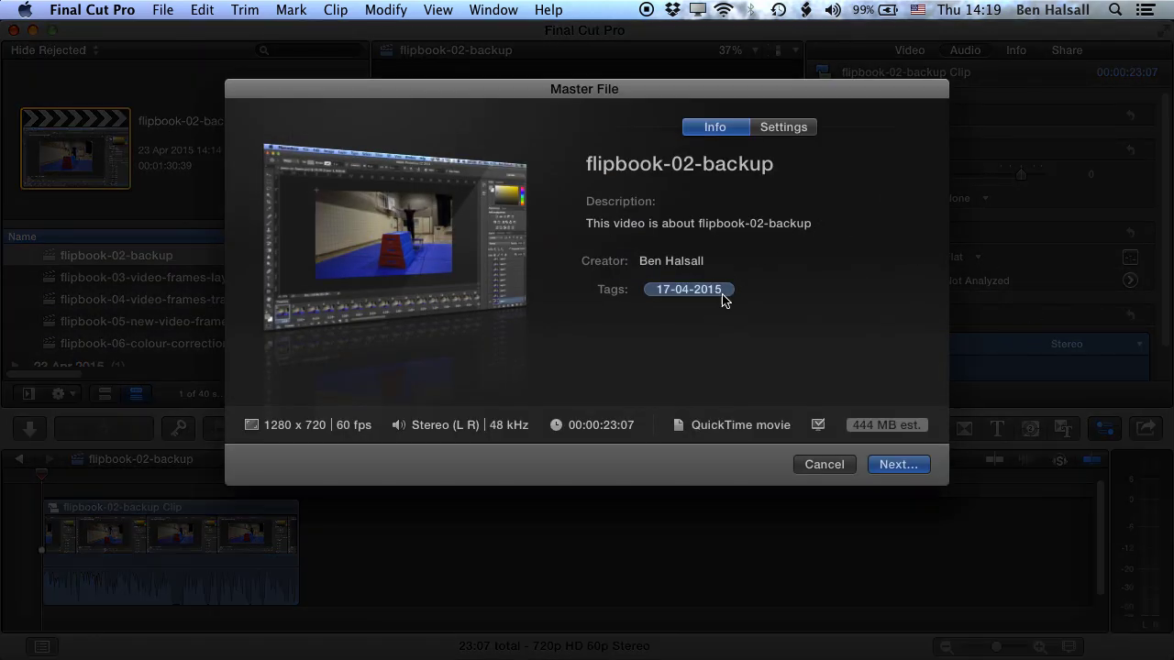
{"action": "left_click", "coordinate": [790, 128]}
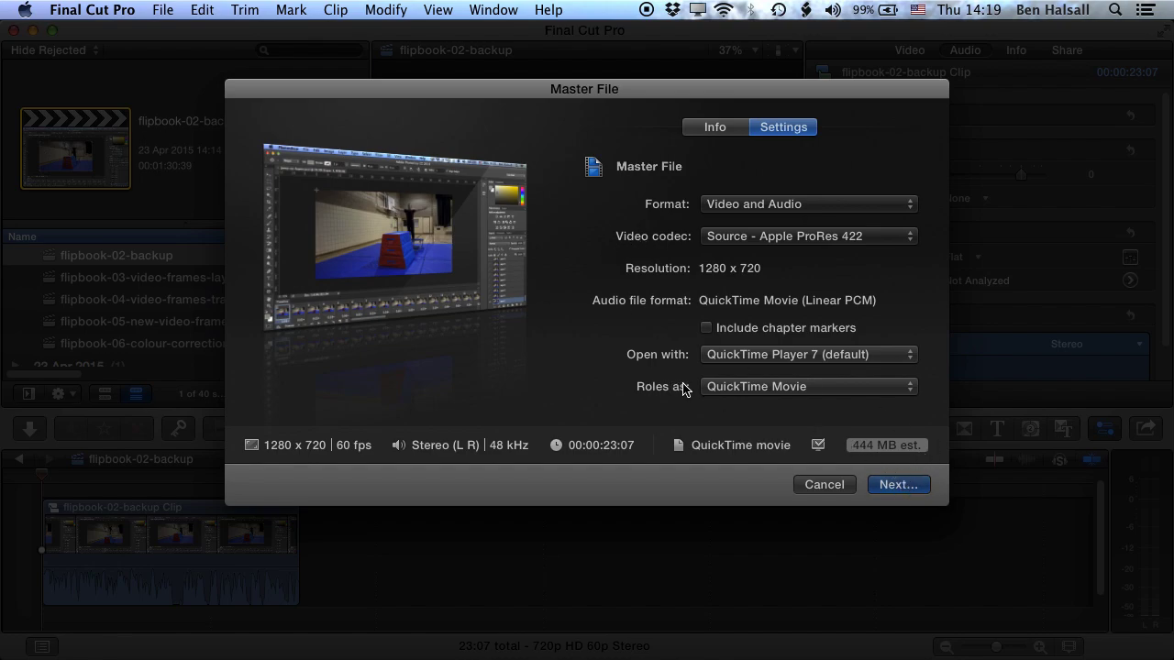
{"action": "key", "text": "Return"}
{"action": "type", "text": "-part"}
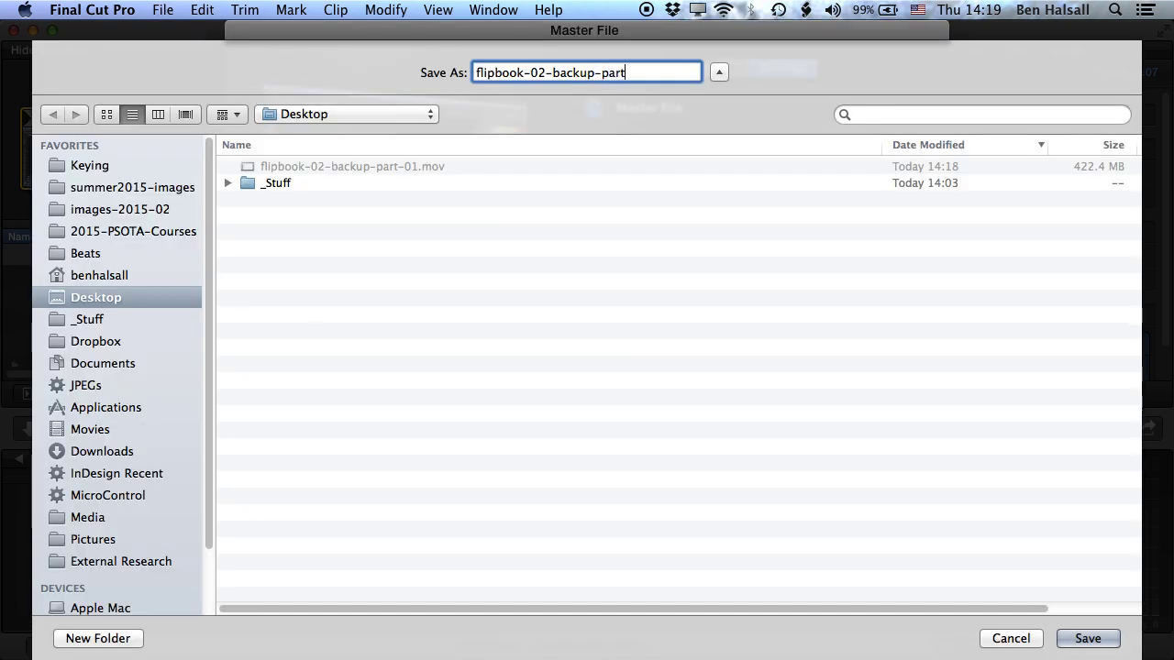
{"action": "type", "text": "-02"}
Step: Save the second part's master file, then blade the 23:07 clip at three points into four pieces
{"action": "left_click", "coordinate": [1086, 640]}
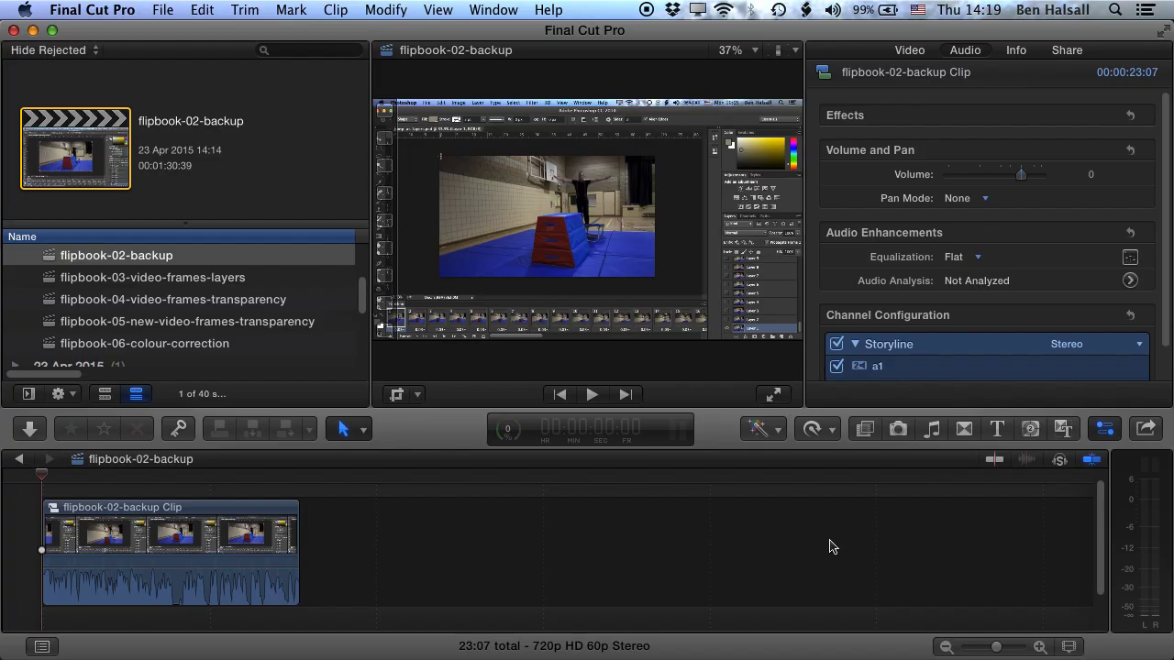
{"action": "left_click", "coordinate": [829, 547]}
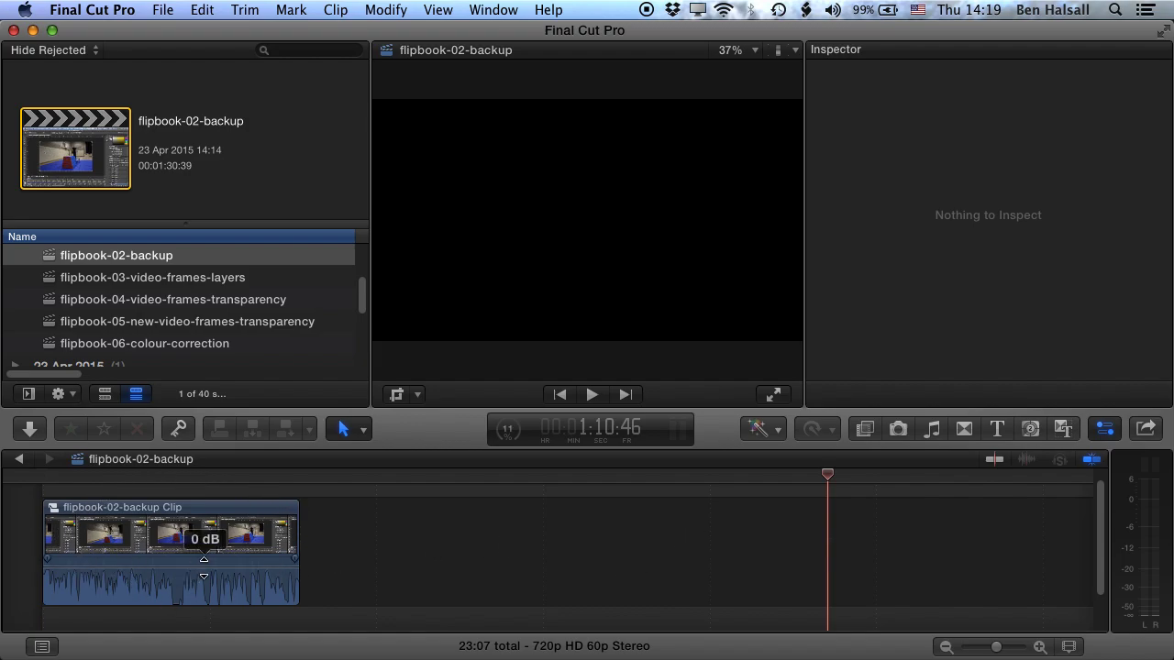
{"action": "key", "text": "r"}
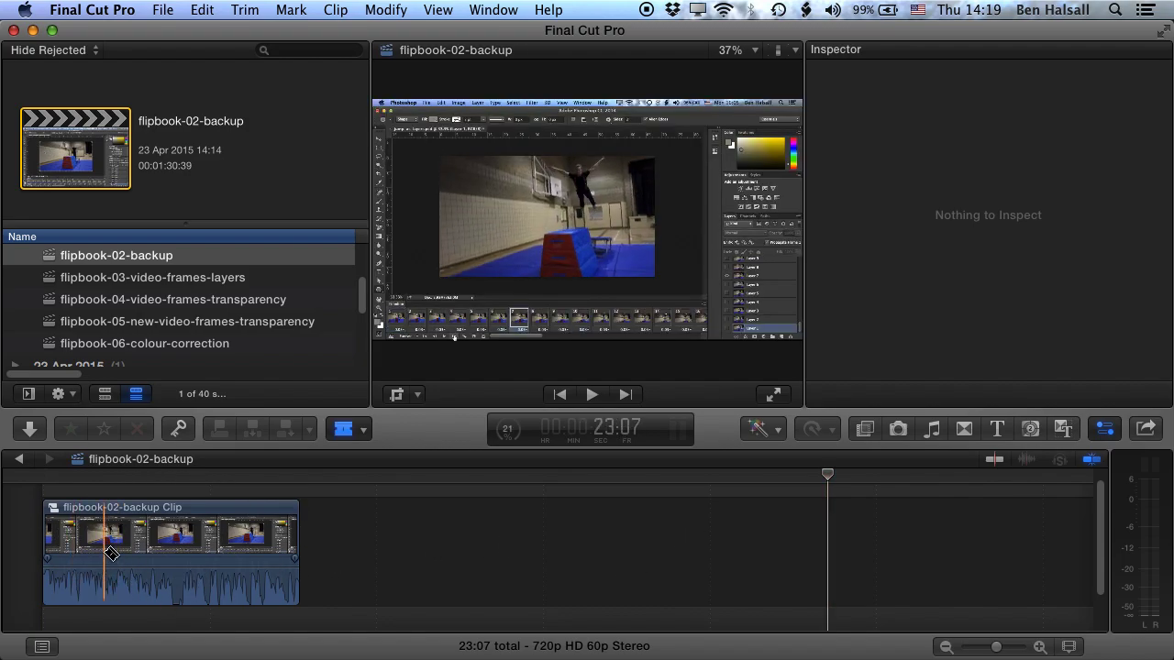
{"action": "left_click", "coordinate": [105, 553]}
{"action": "left_click", "coordinate": [158, 553]}
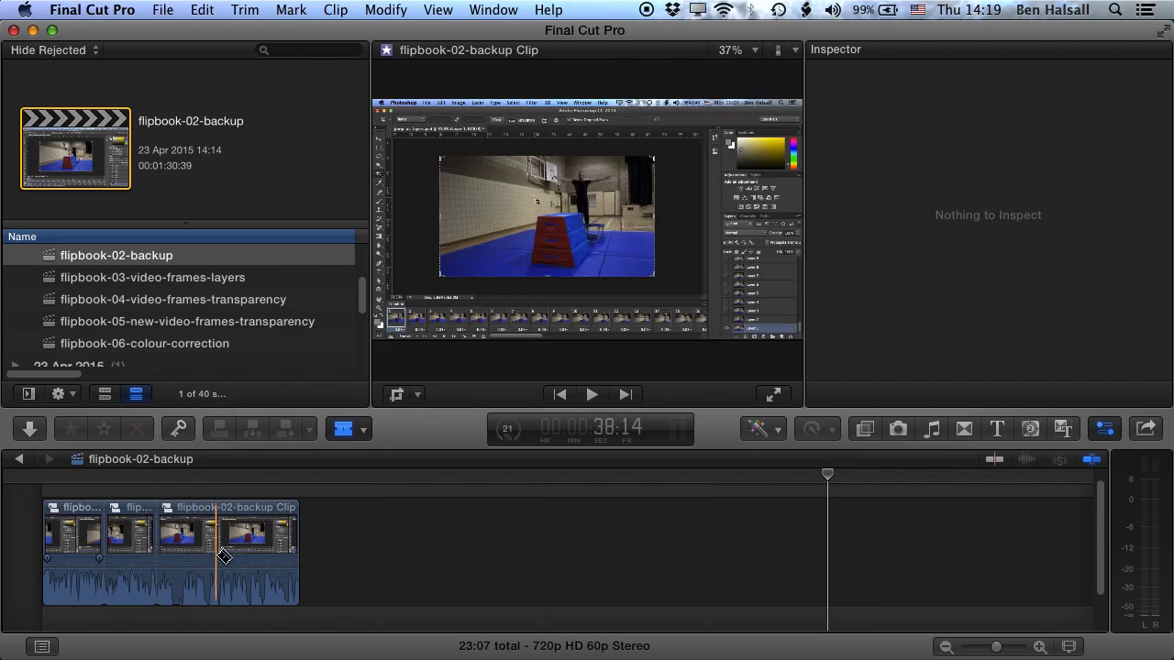
{"action": "left_click", "coordinate": [220, 554]}
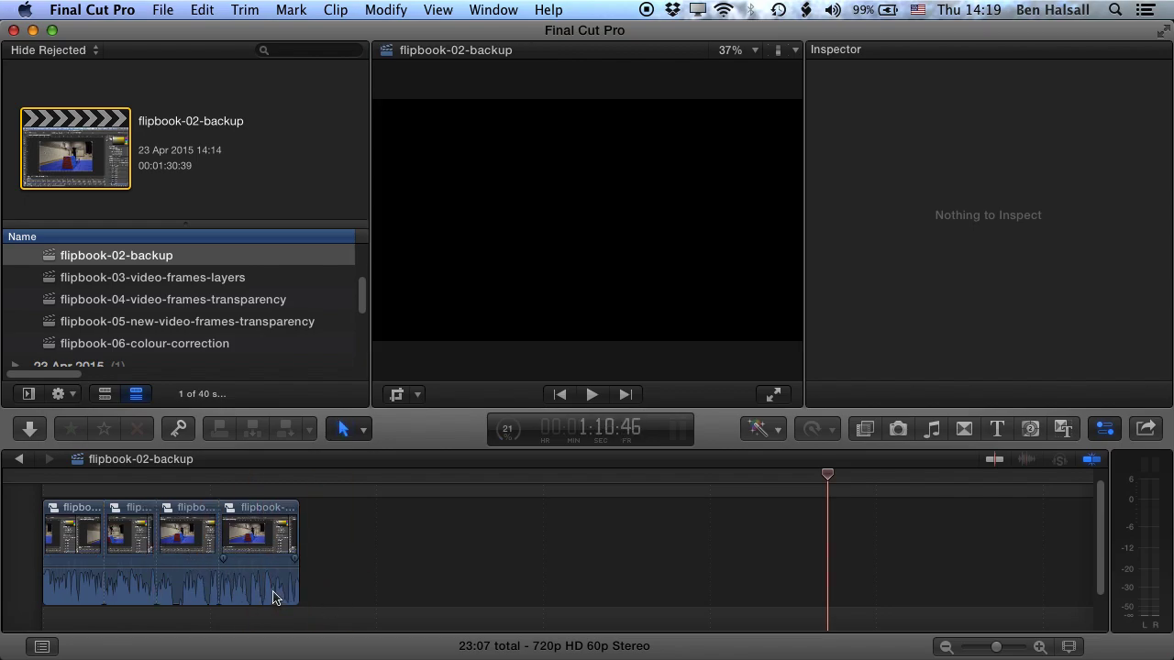
{"action": "key", "text": "a"}
{"action": "mouse_move", "coordinate": [126, 565]}
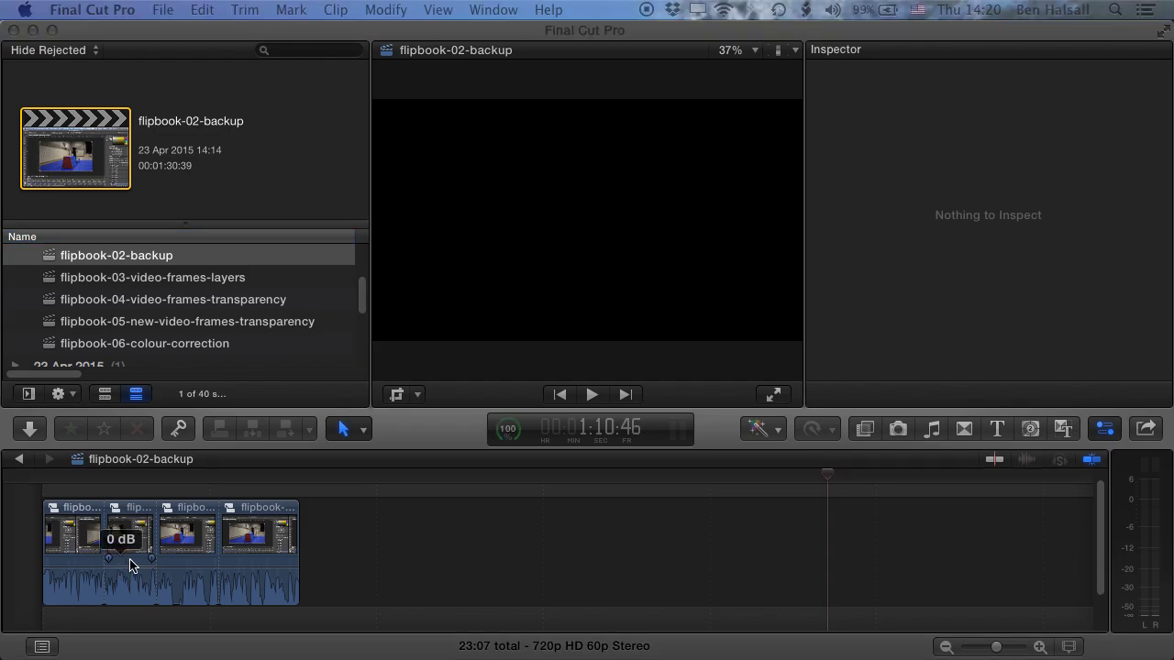